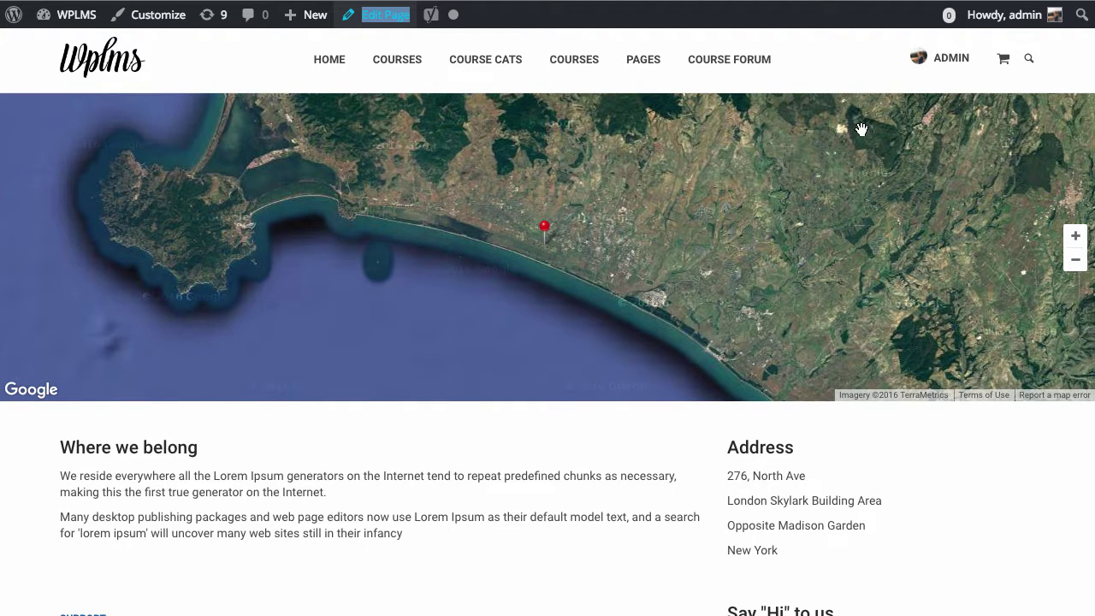
Clear the accidental text selection on the live contact page.
{"action": "left_click", "coordinate": [522, 483]}
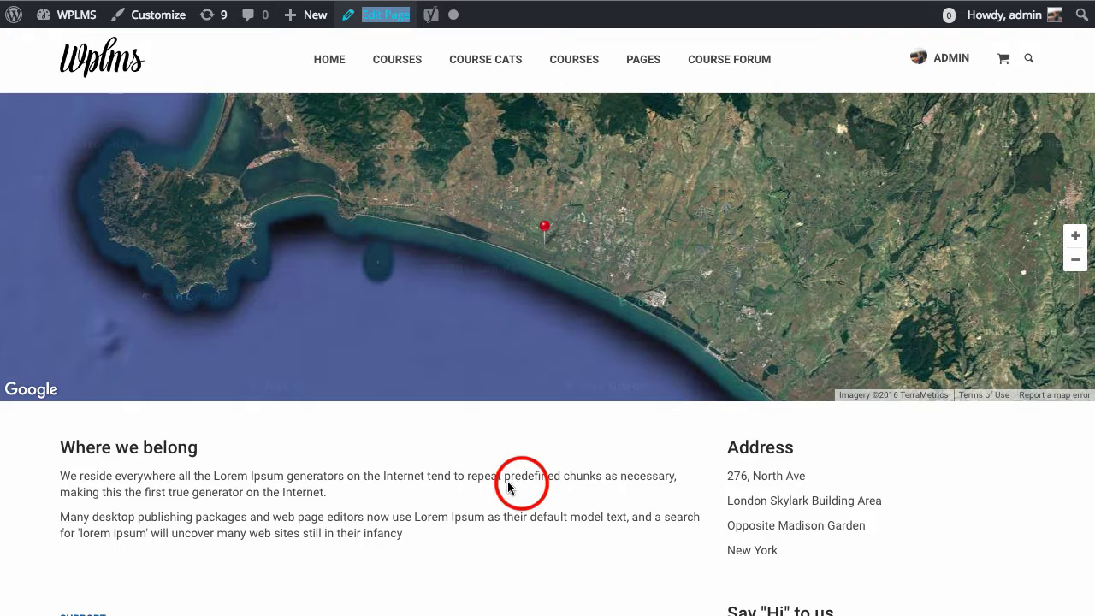
{"action": "left_click", "coordinate": [384, 23]}
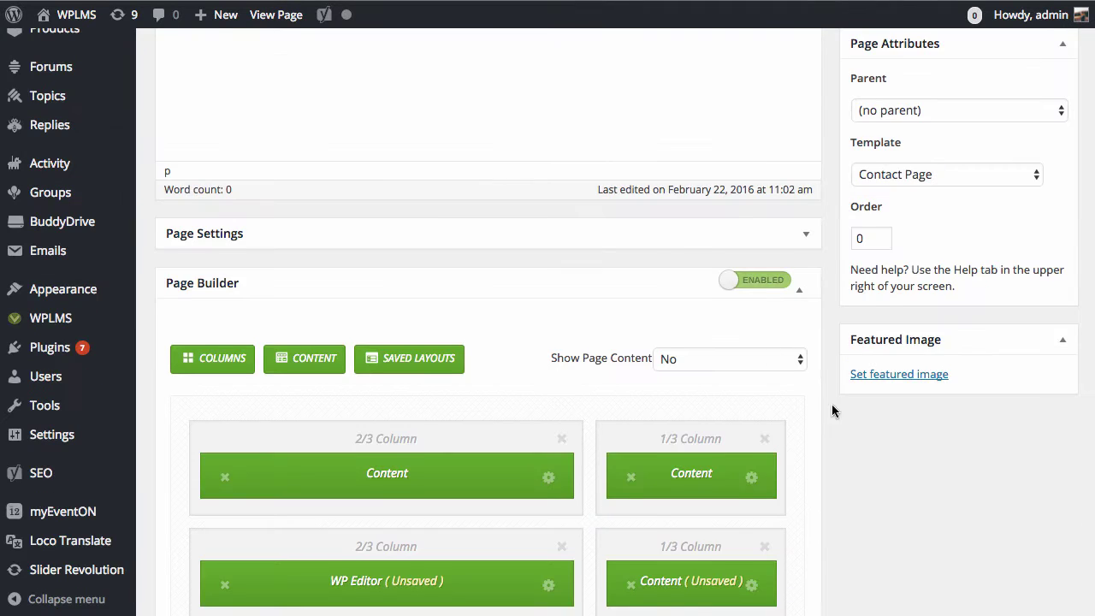
{"action": "scroll", "coordinate": [851, 454], "scroll_direction": "up", "scroll_amount": 4}
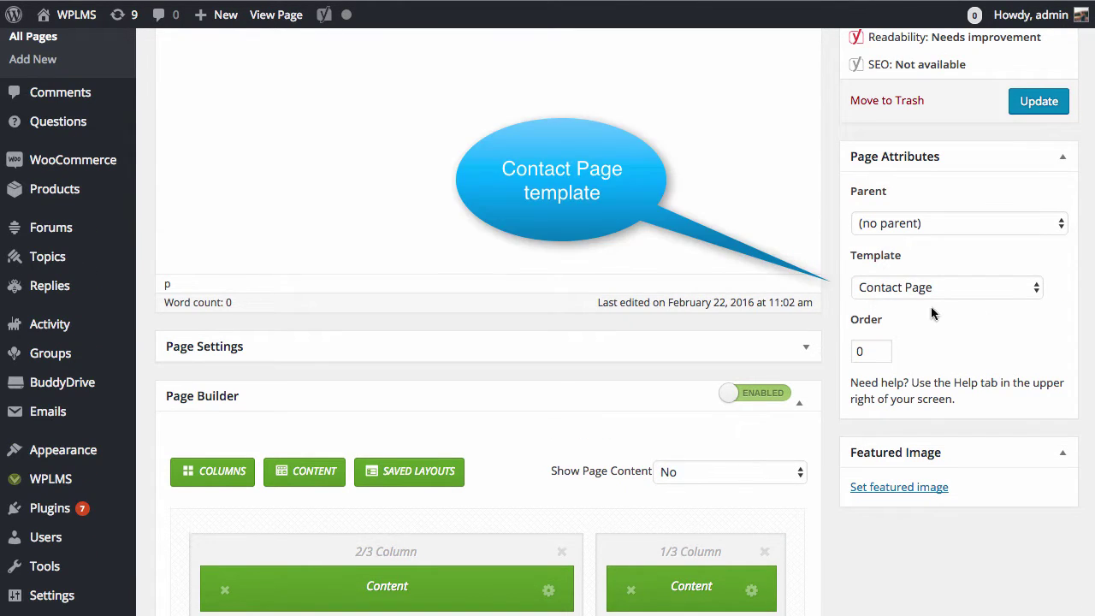
{"action": "scroll", "coordinate": [940, 418], "scroll_direction": "down", "scroll_amount": 3}
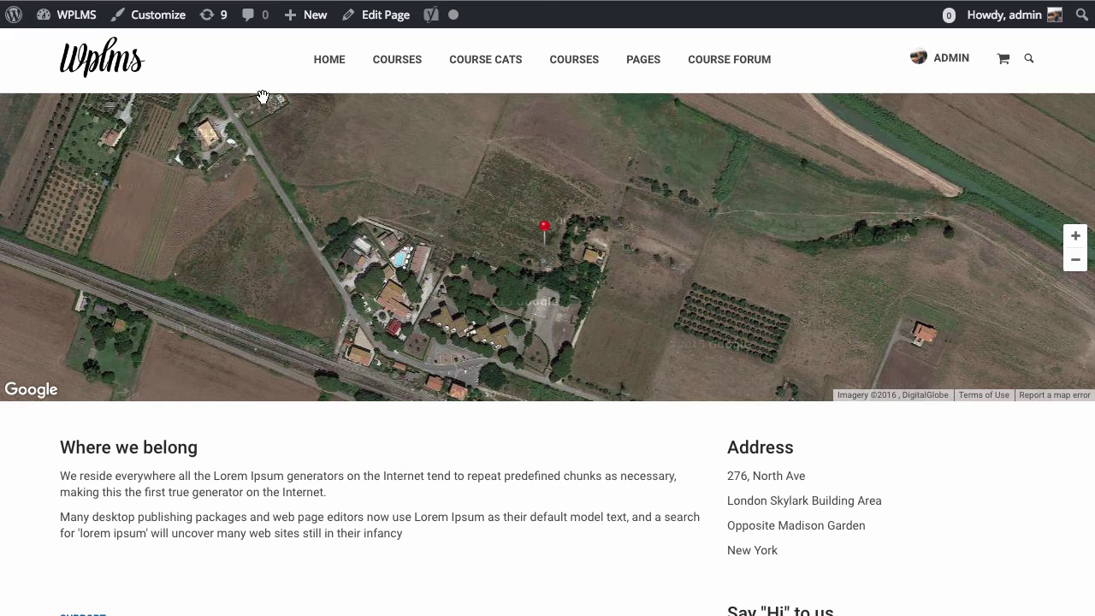
{"action": "scroll", "coordinate": [586, 462], "scroll_direction": "down", "scroll_amount": 3}
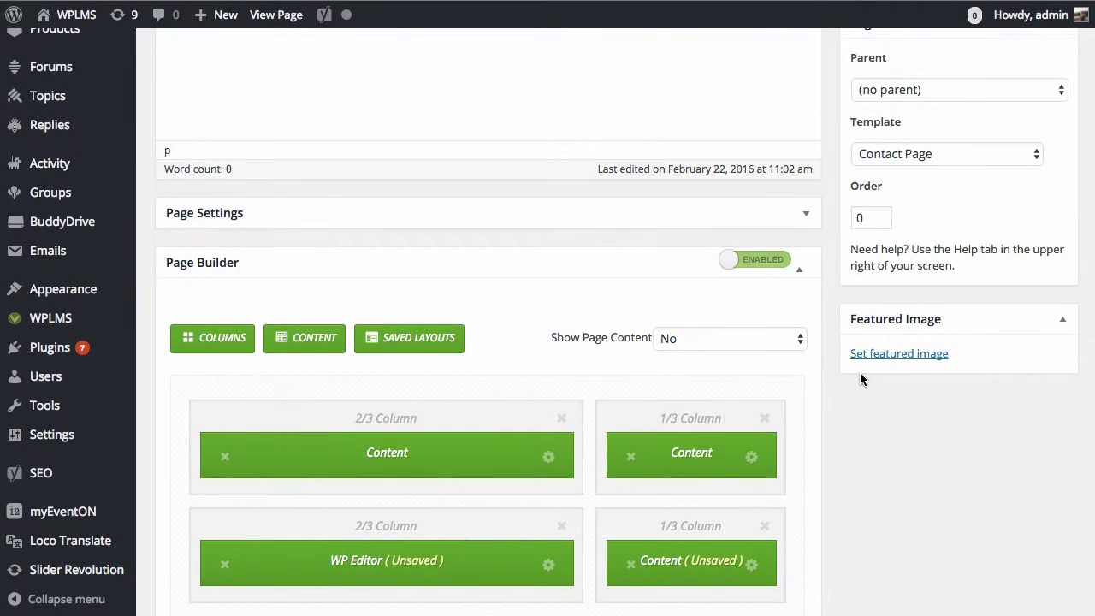
{"action": "scroll", "coordinate": [860, 376], "scroll_direction": "down", "scroll_amount": 1}
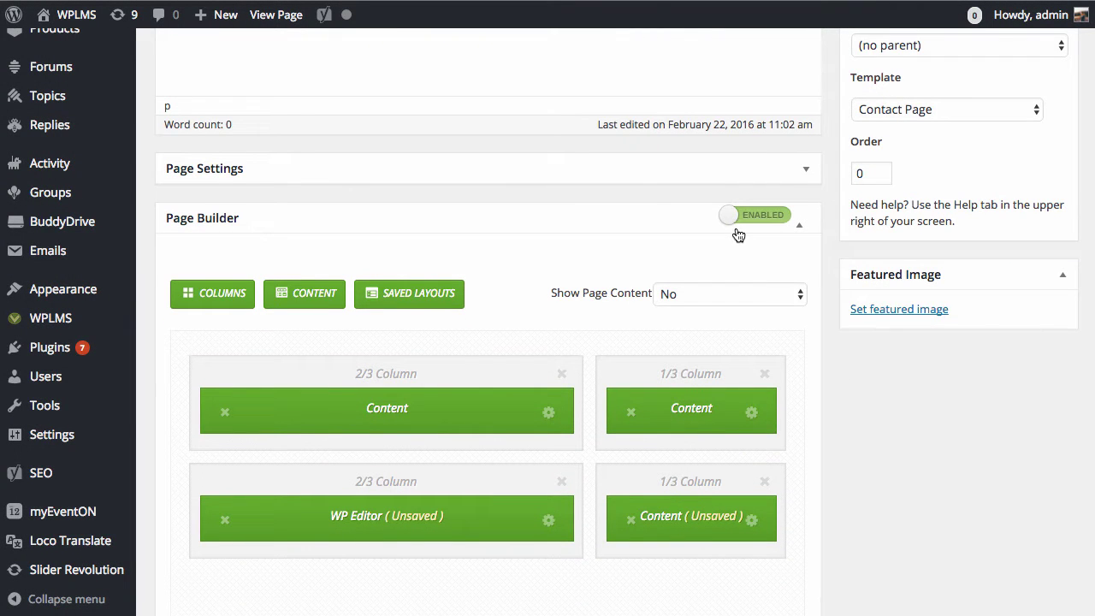
{"action": "scroll", "coordinate": [623, 414], "scroll_direction": "down", "scroll_amount": 1}
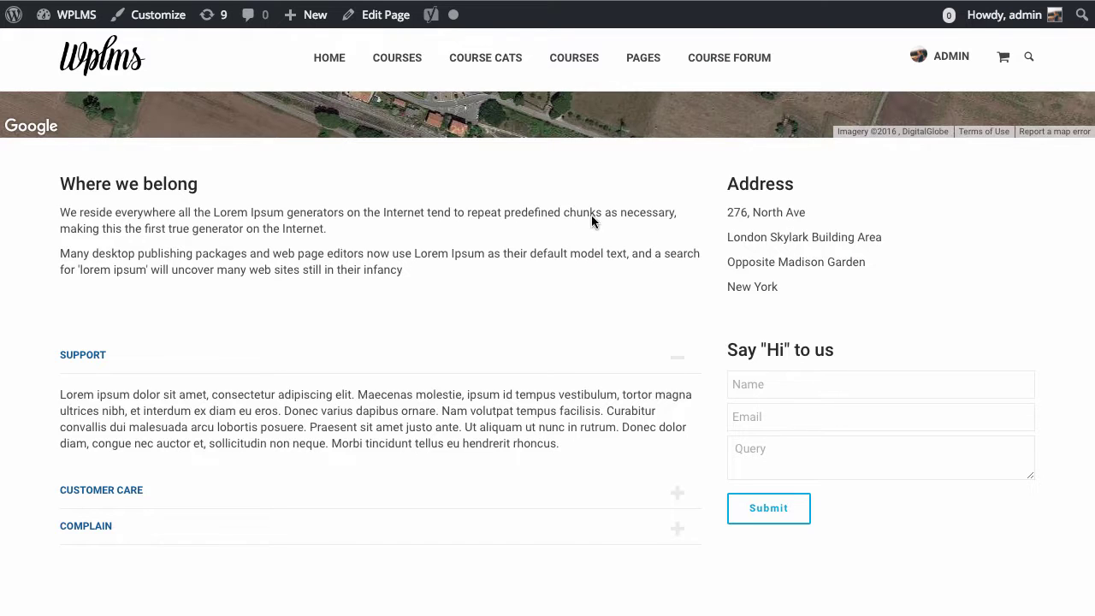
{"action": "scroll", "coordinate": [354, 402], "scroll_direction": "up", "scroll_amount": 3}
{"action": "scroll", "coordinate": [829, 410], "scroll_direction": "down", "scroll_amount": 4}
Insert a blank line above the Contact Form's shortcode and bring up the shortcode list.
{"action": "scroll", "coordinate": [829, 411], "scroll_direction": "up", "scroll_amount": 1}
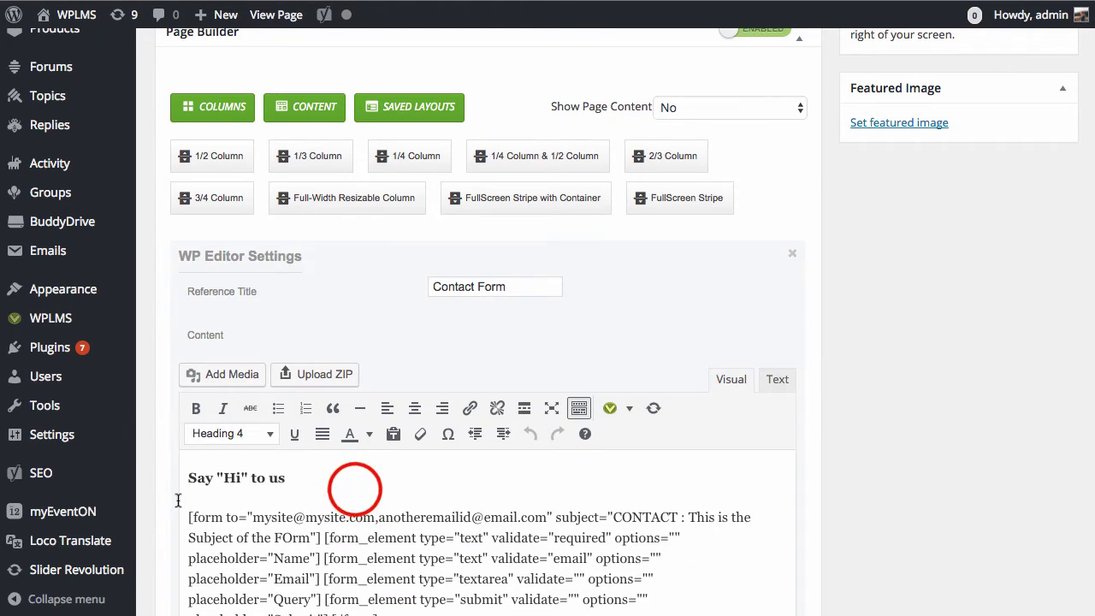
{"action": "left_click", "coordinate": [360, 481]}
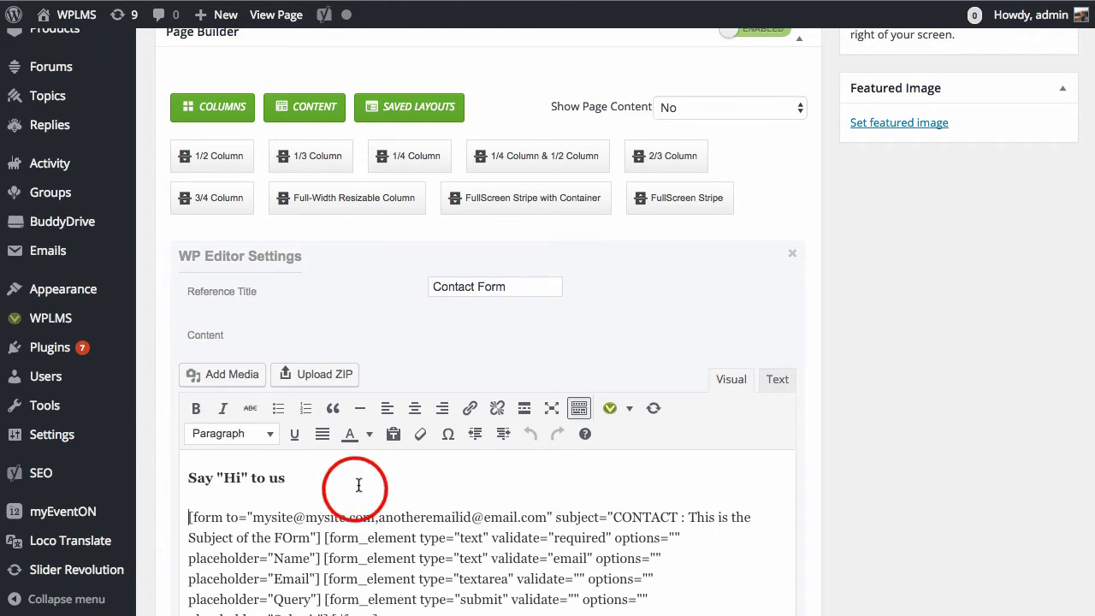
{"action": "key", "text": "Return"}
{"action": "left_click", "coordinate": [629, 408]}
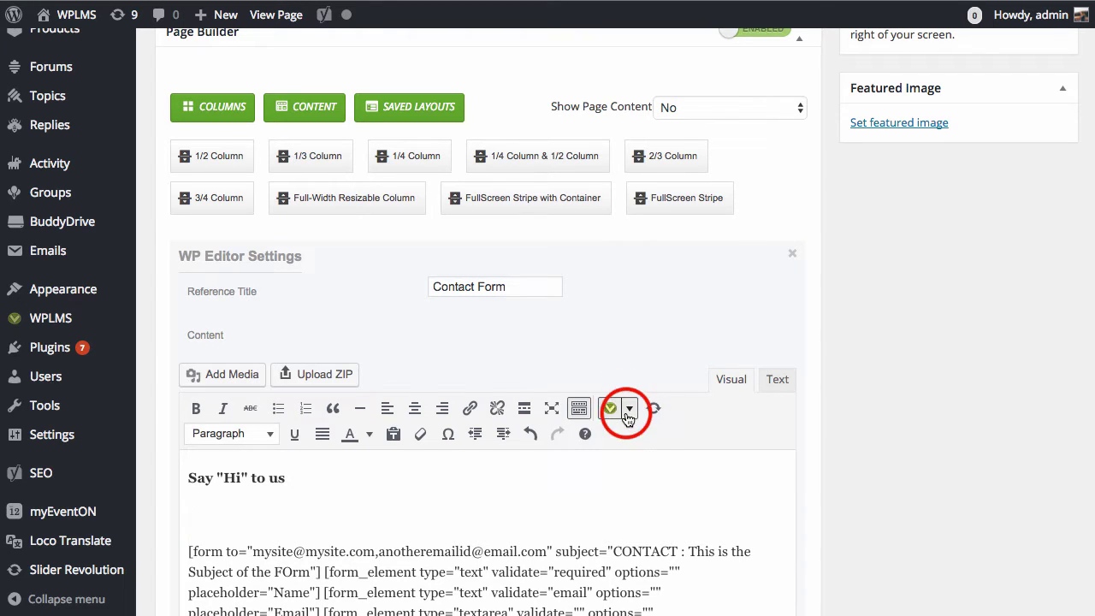
{"action": "left_click", "coordinate": [646, 234]}
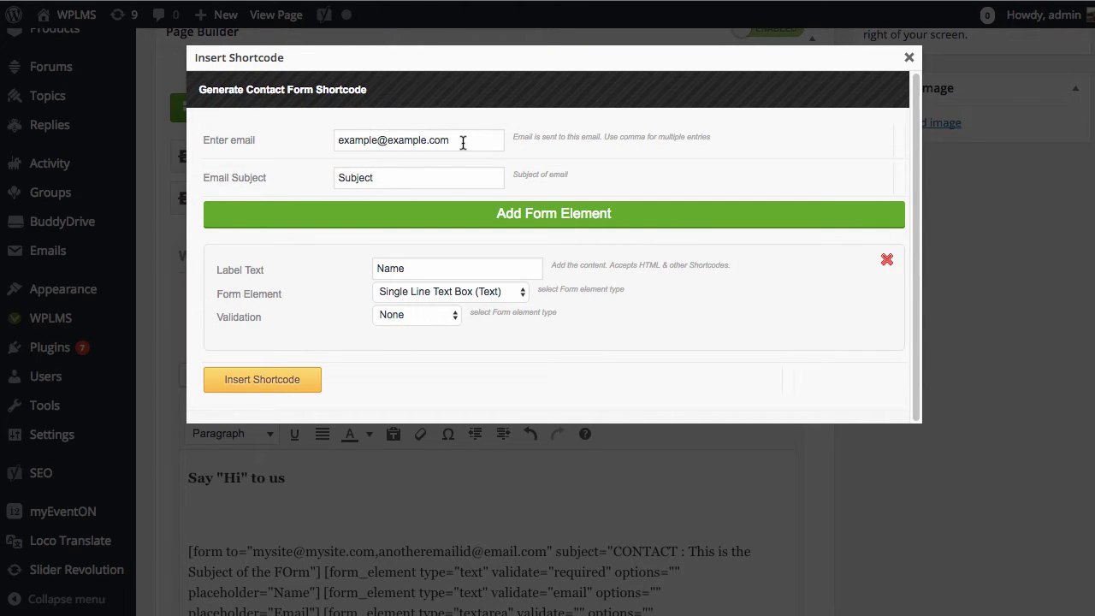
{"action": "left_click", "coordinate": [462, 143]}
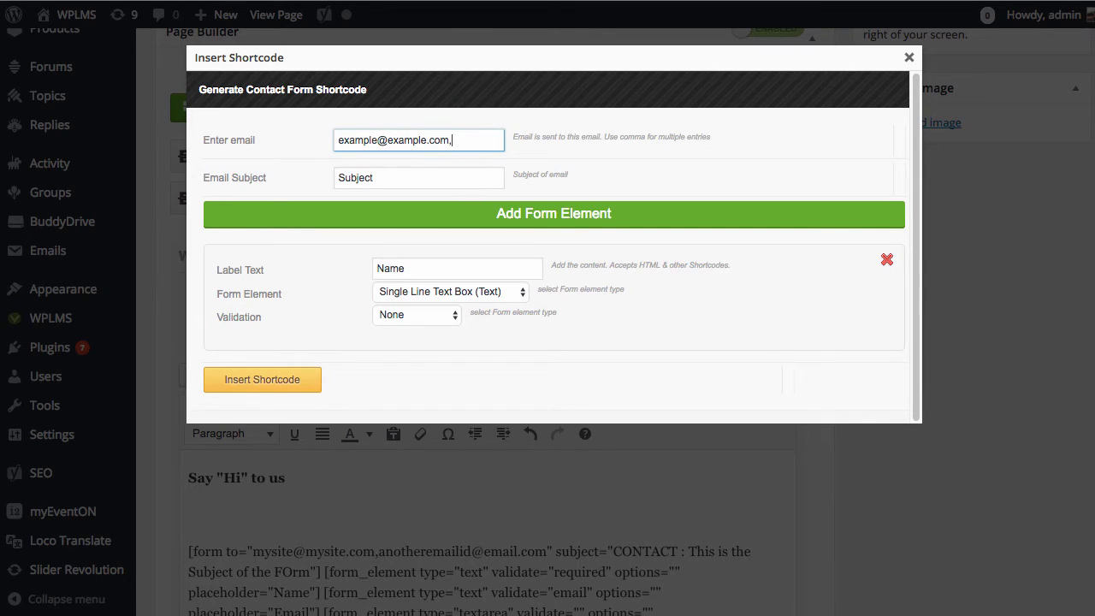
{"action": "left_click", "coordinate": [685, 162]}
{"action": "left_click", "coordinate": [432, 179]}
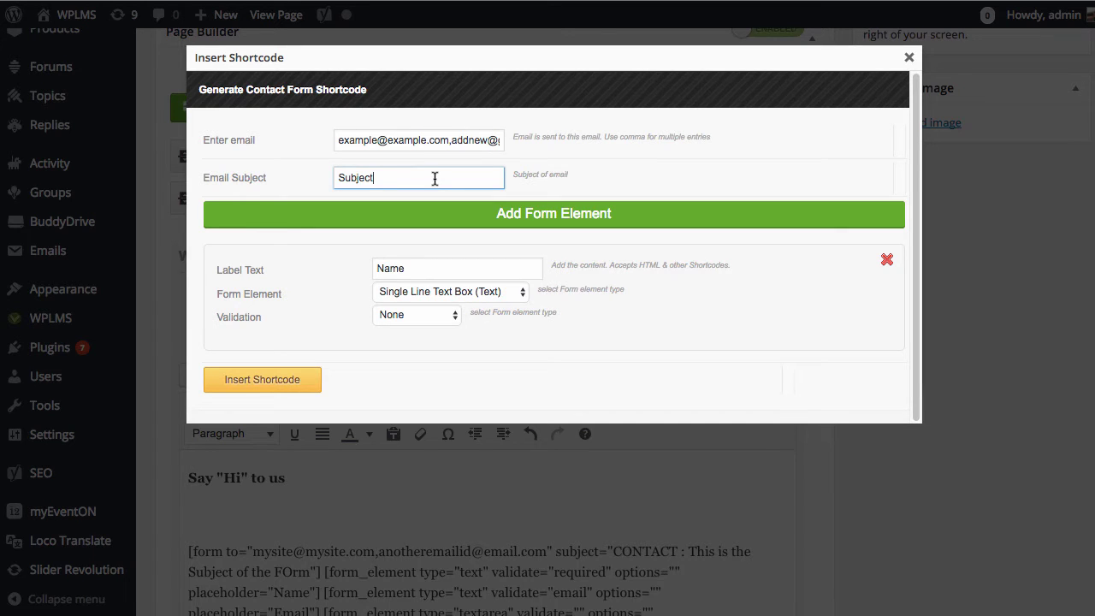
Add a second and third form element, reviewing their field type choices.
{"action": "left_click", "coordinate": [538, 209]}
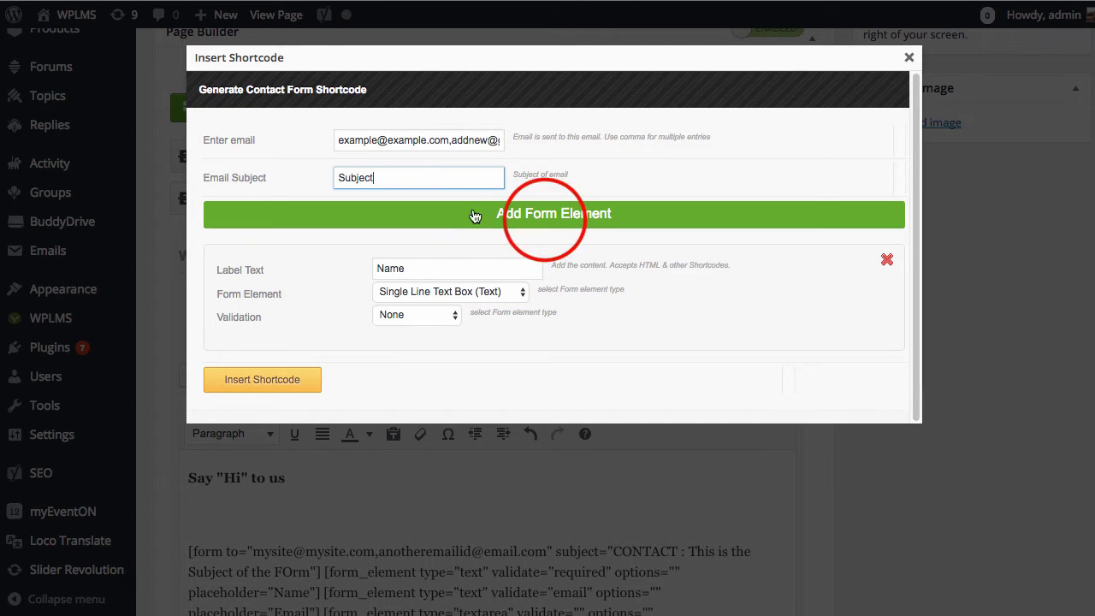
{"action": "scroll", "coordinate": [566, 273], "scroll_direction": "down", "scroll_amount": 1}
{"action": "scroll", "coordinate": [567, 273], "scroll_direction": "down", "scroll_amount": 1}
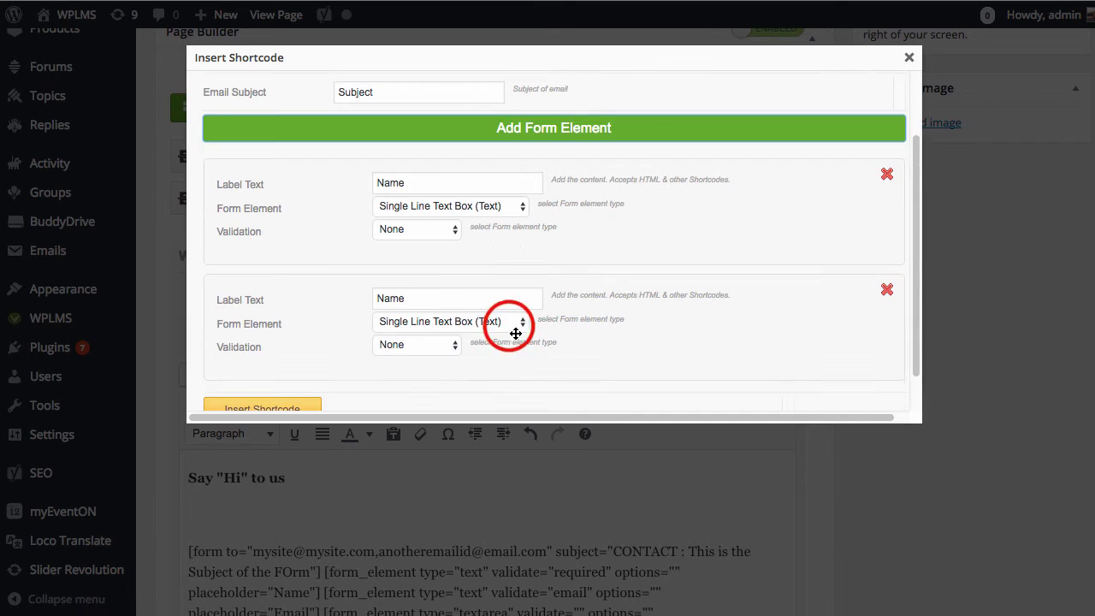
{"action": "left_click", "coordinate": [513, 321]}
{"action": "key", "text": "Escape"}
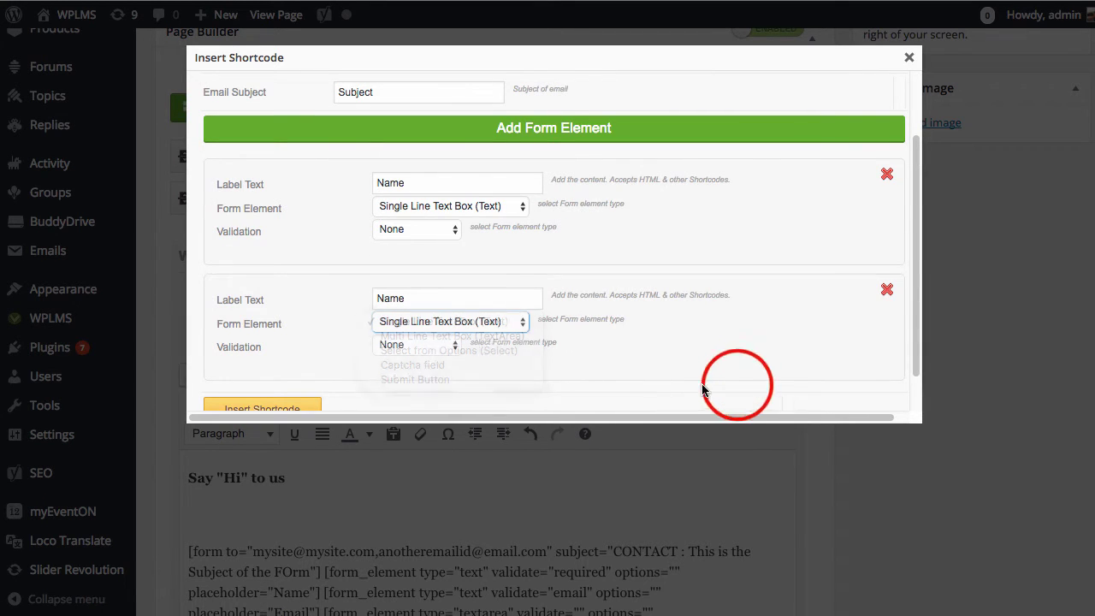
{"action": "scroll", "coordinate": [536, 77], "scroll_direction": "down", "scroll_amount": 1}
{"action": "left_click", "coordinate": [537, 88]}
{"action": "scroll", "coordinate": [592, 252], "scroll_direction": "down", "scroll_amount": 3}
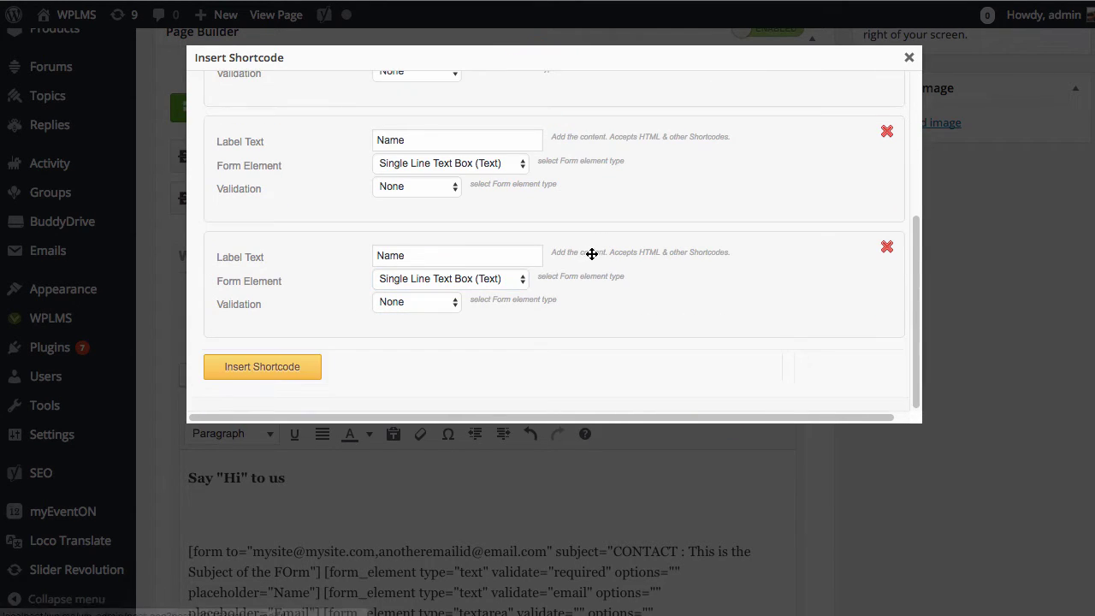
{"action": "left_click", "coordinate": [501, 276]}
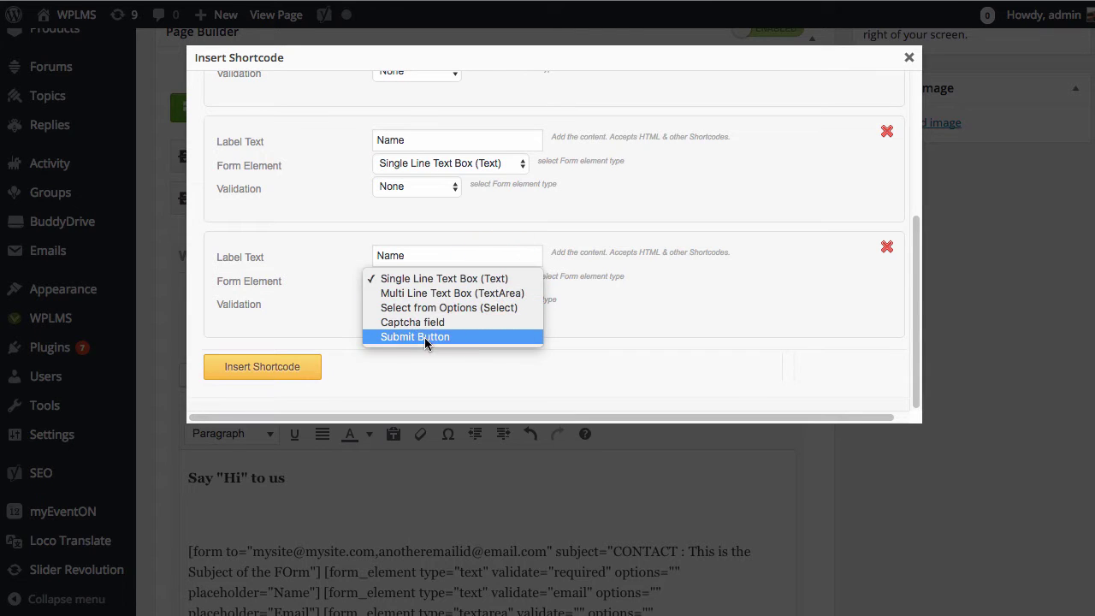
{"action": "left_click", "coordinate": [440, 338]}
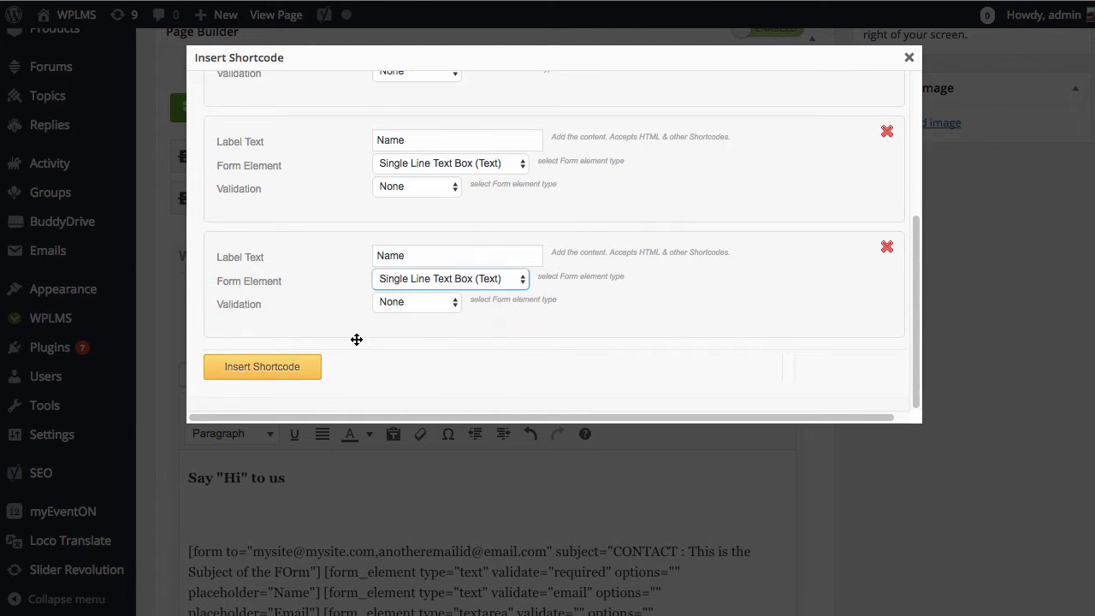
Close the shortcode generator without inserting and delete the blank line under the heading.
{"action": "scroll", "coordinate": [552, 314], "scroll_direction": "up", "scroll_amount": 5}
{"action": "left_click", "coordinate": [908, 58]}
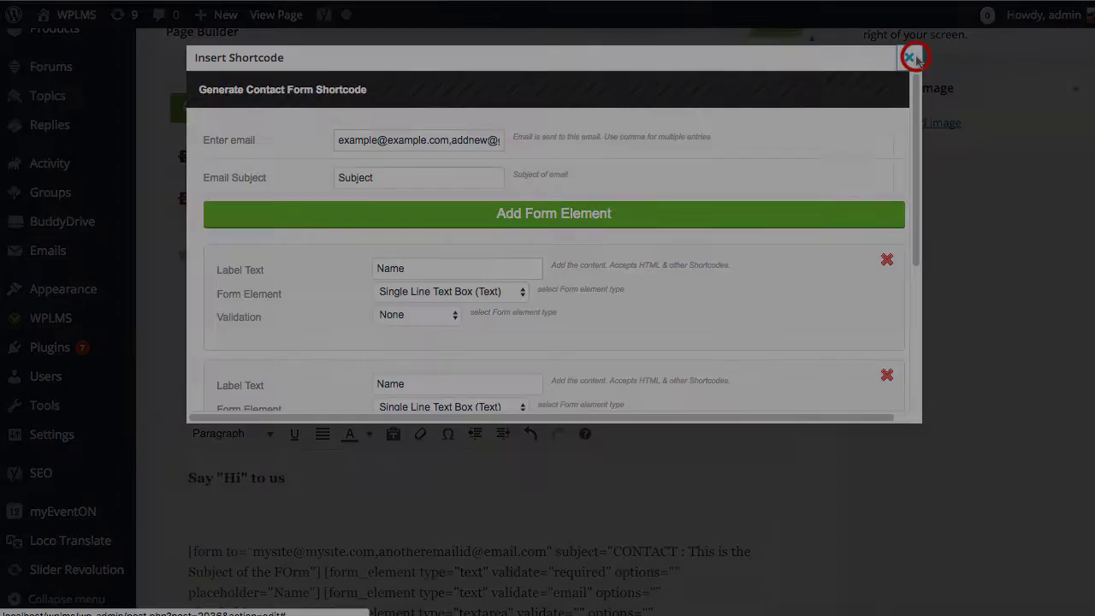
{"action": "left_click", "coordinate": [263, 506]}
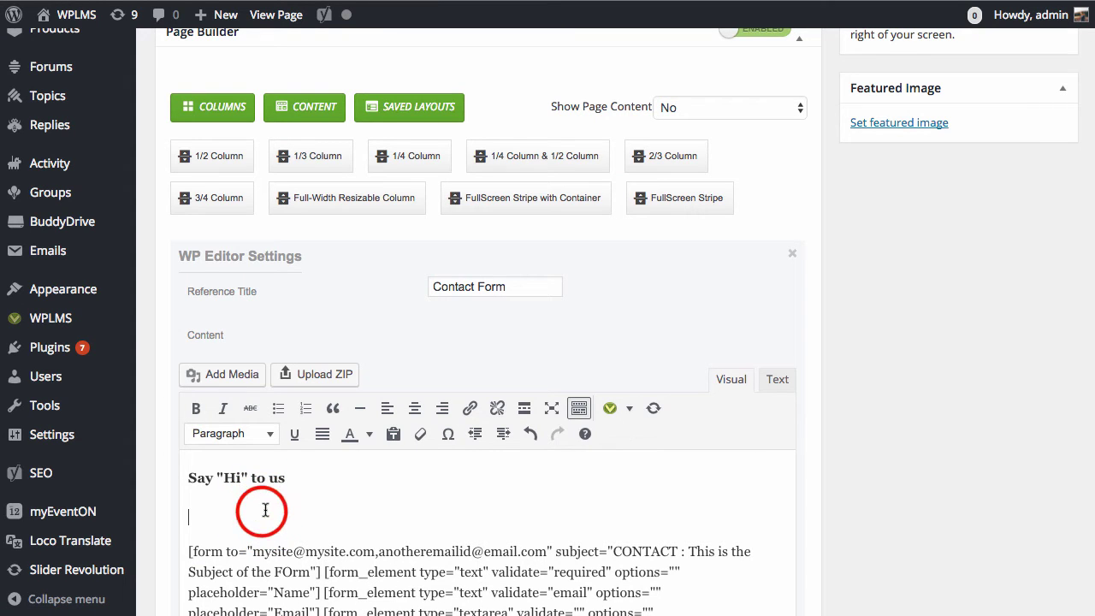
{"action": "key", "text": "BackSpace"}
Highlight the form shortcode's recipient email list and subject text.
{"action": "scroll", "coordinate": [727, 368], "scroll_direction": "down", "scroll_amount": 3}
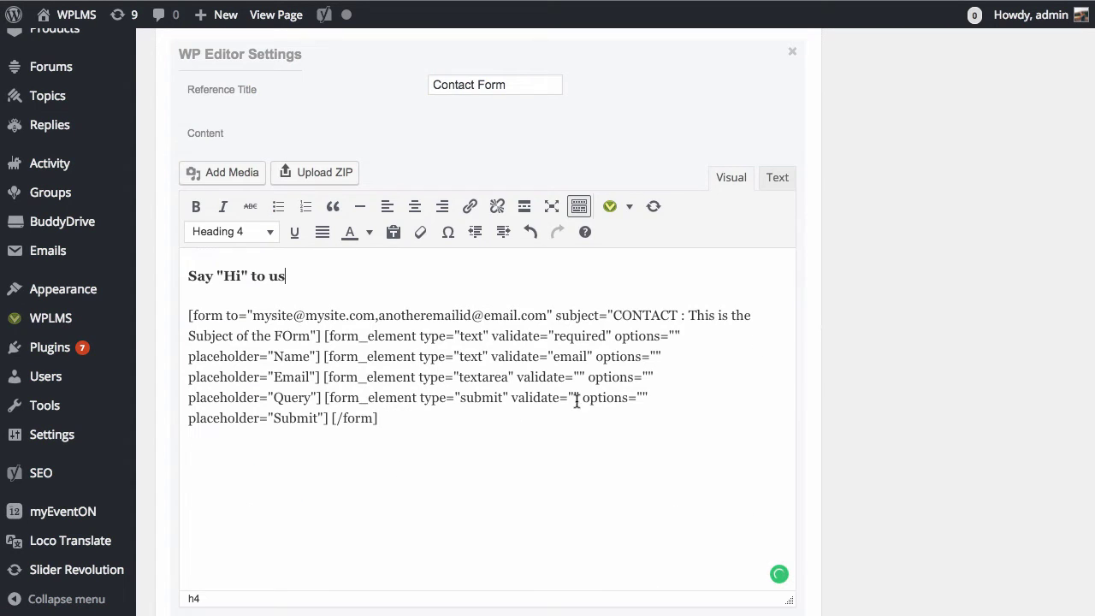
{"action": "left_click", "coordinate": [394, 419]}
{"action": "triple_click", "coordinate": [455, 423]}
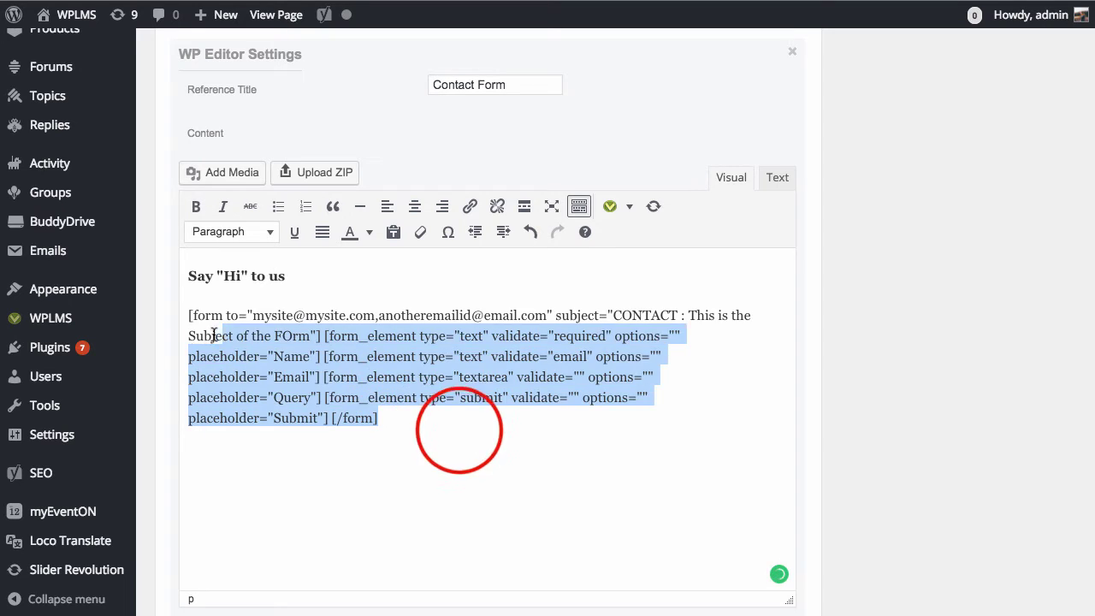
{"action": "left_click", "coordinate": [459, 430]}
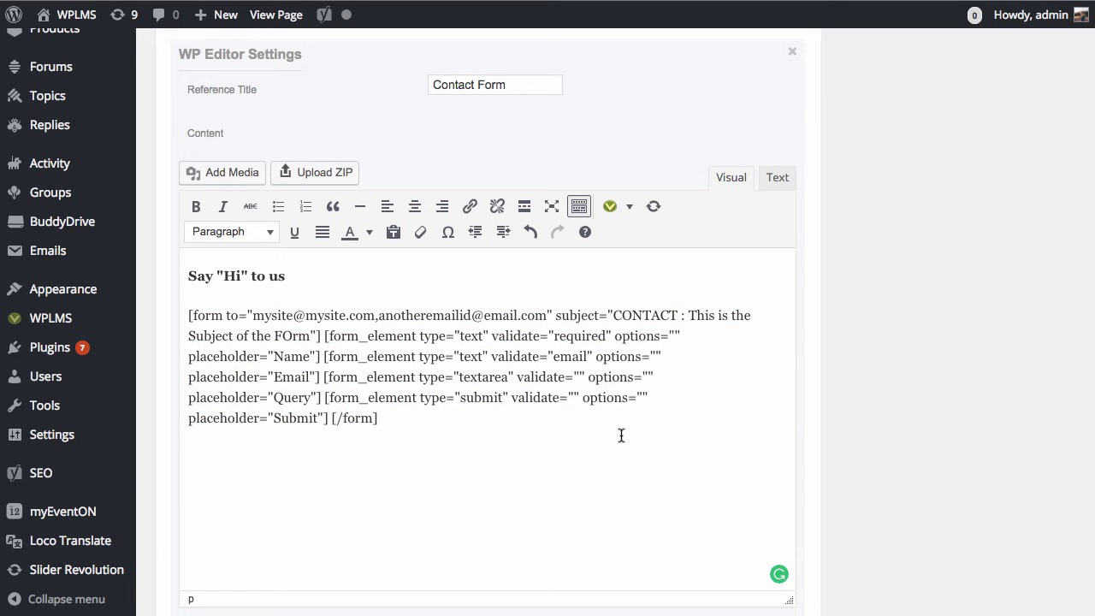
{"action": "double_click", "coordinate": [203, 319]}
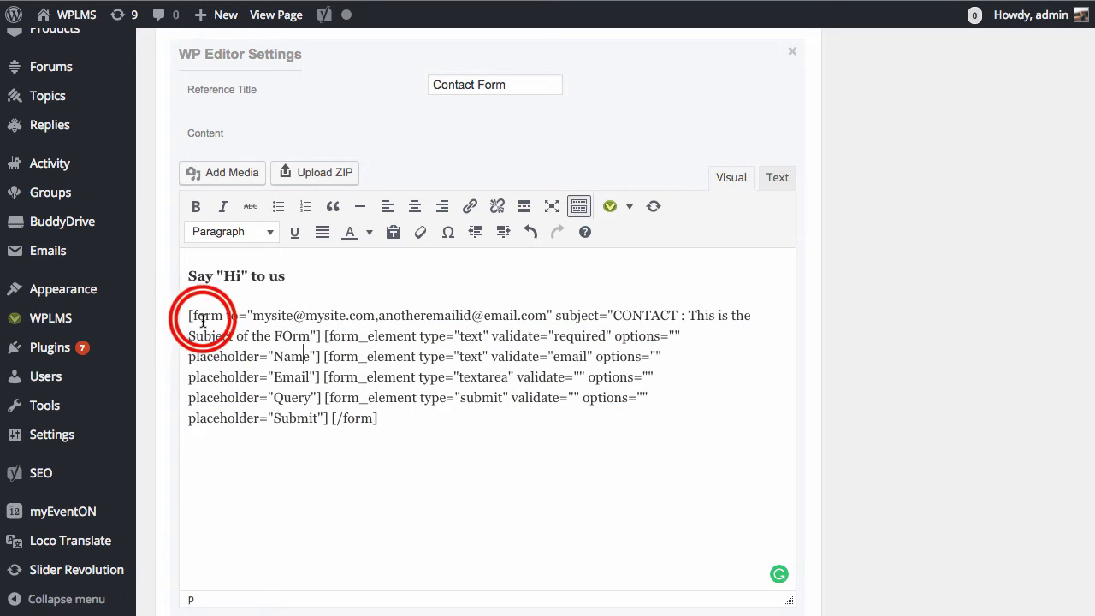
{"action": "double_click", "coordinate": [231, 317]}
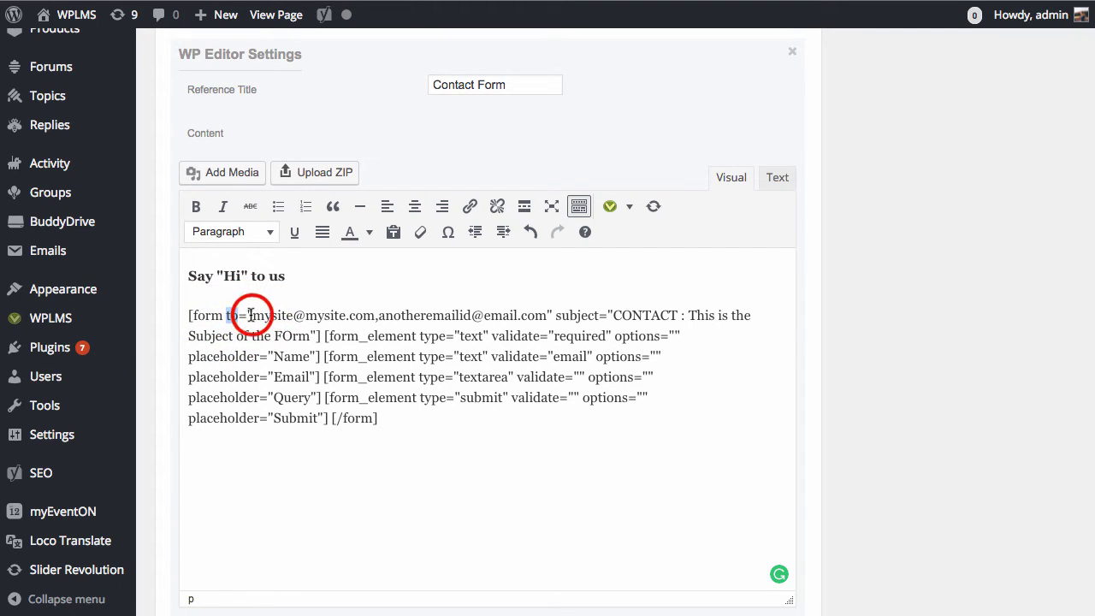
{"action": "left_click_drag", "start_coordinate": [249, 317], "coordinate": [472, 314]}
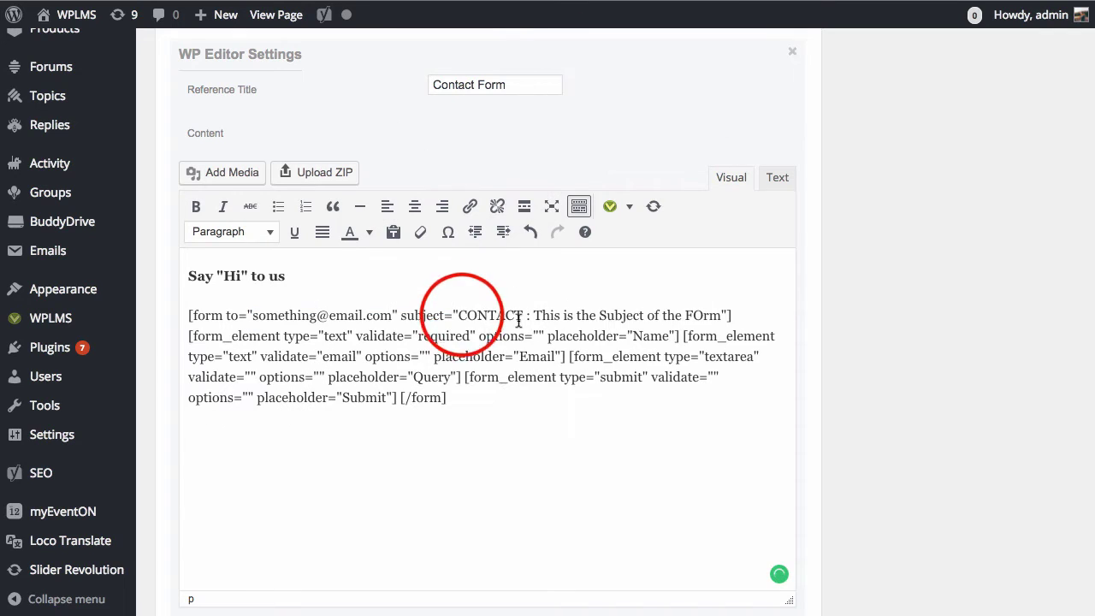
{"action": "left_click_drag", "start_coordinate": [458, 314], "coordinate": [715, 315]}
{"action": "scroll", "coordinate": [775, 312], "scroll_direction": "down", "scroll_amount": 3}
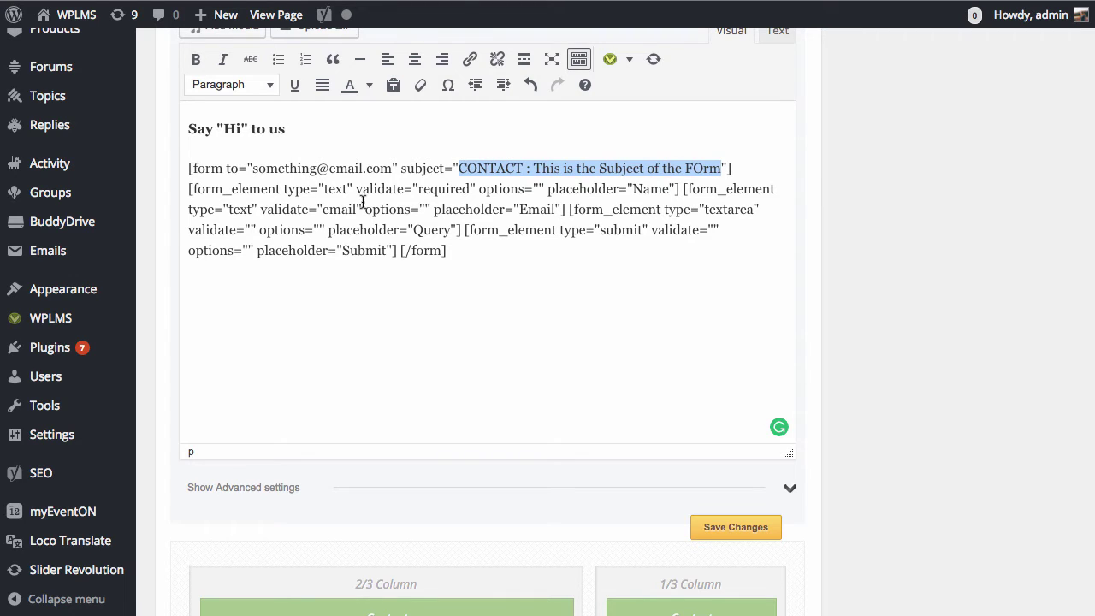
{"action": "left_click_drag", "start_coordinate": [254, 169], "coordinate": [393, 169]}
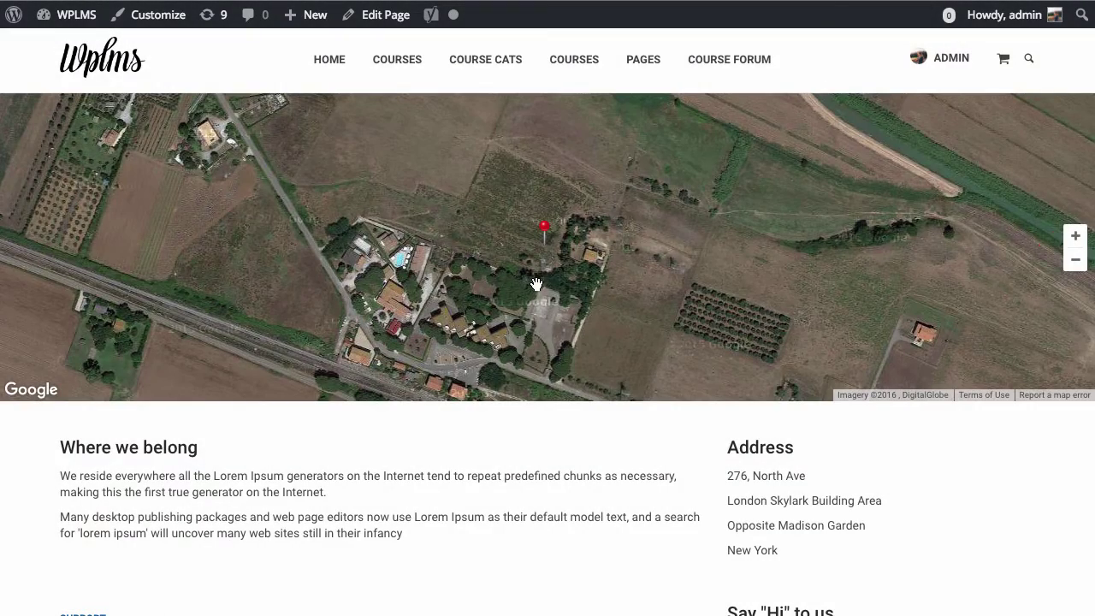
{"action": "left_click", "coordinate": [1075, 259]}
{"action": "left_click", "coordinate": [1076, 259]}
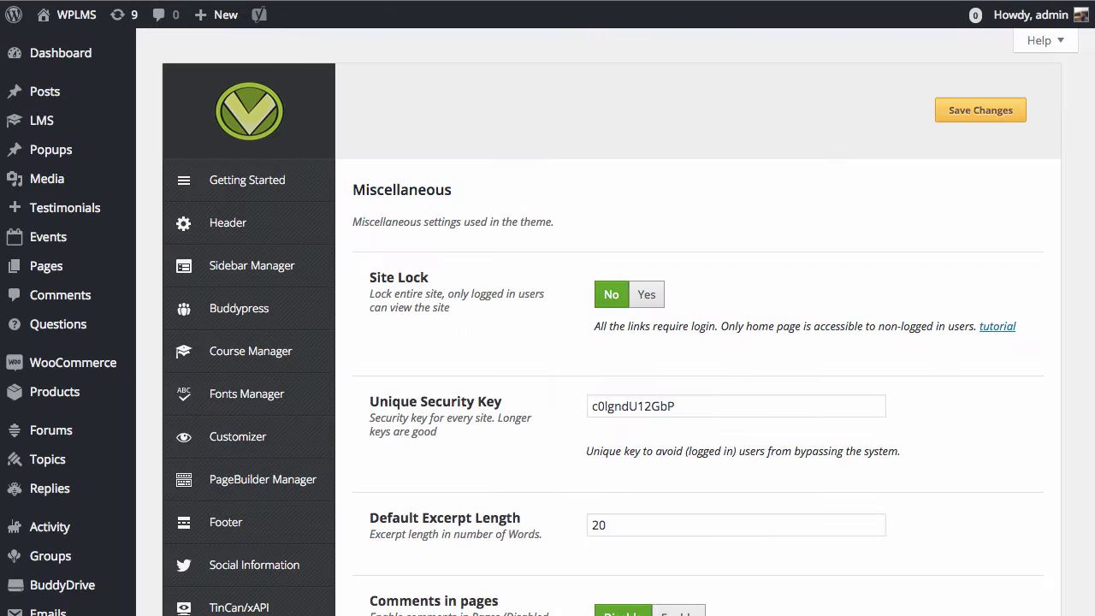
Find the Contact Page Latitude and Longitude setting and right-click its coordinate lookup link.
{"action": "scroll", "coordinate": [525, 224], "scroll_direction": "down", "scroll_amount": 2}
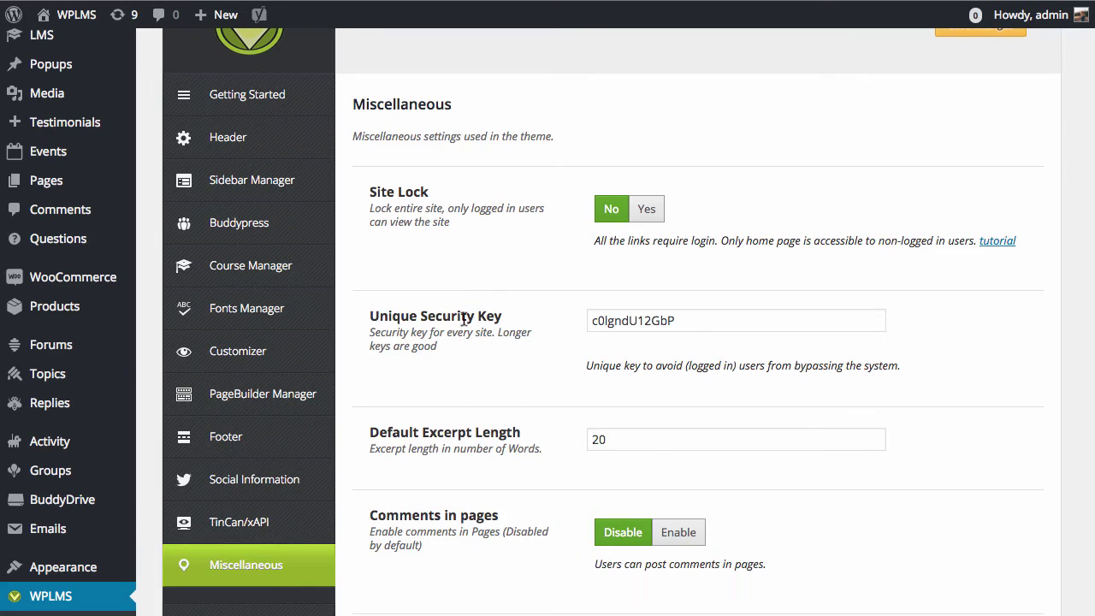
{"action": "scroll", "coordinate": [444, 342], "scroll_direction": "down", "scroll_amount": 5}
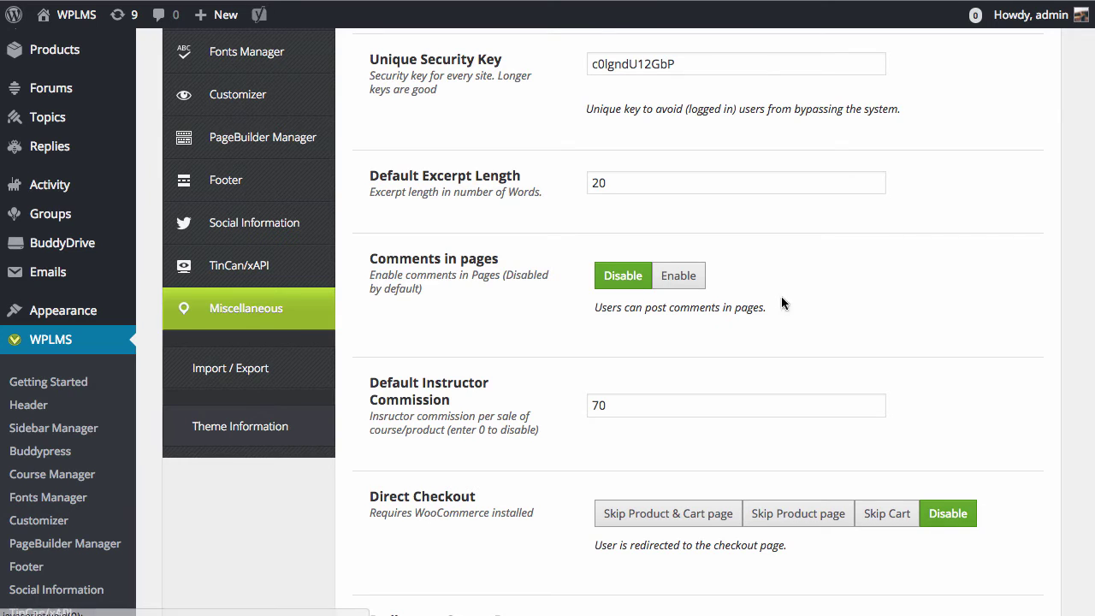
{"action": "scroll", "coordinate": [808, 297], "scroll_direction": "down", "scroll_amount": 7}
{"action": "scroll", "coordinate": [808, 304], "scroll_direction": "down", "scroll_amount": 10}
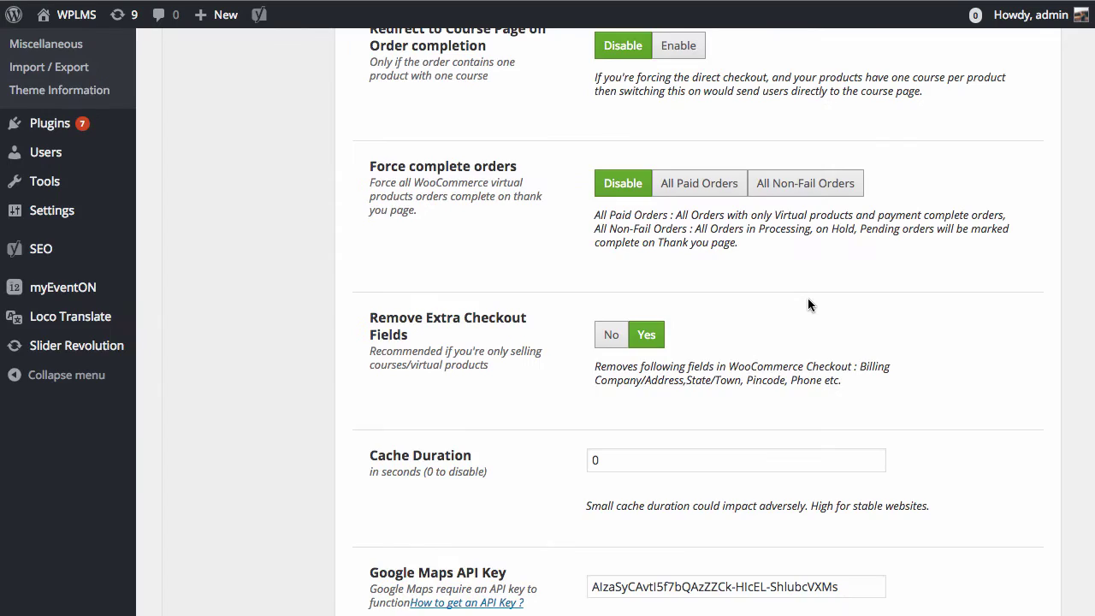
{"action": "left_click_drag", "start_coordinate": [378, 382], "coordinate": [512, 394]}
{"action": "left_click", "coordinate": [511, 428]}
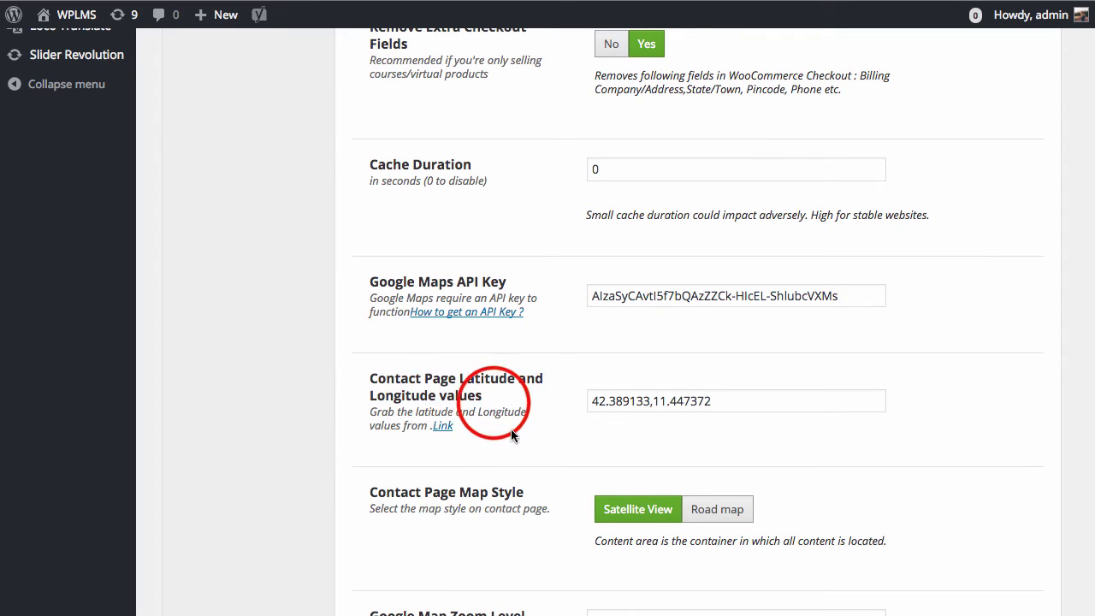
{"action": "scroll", "coordinate": [511, 429], "scroll_direction": "down", "scroll_amount": 1}
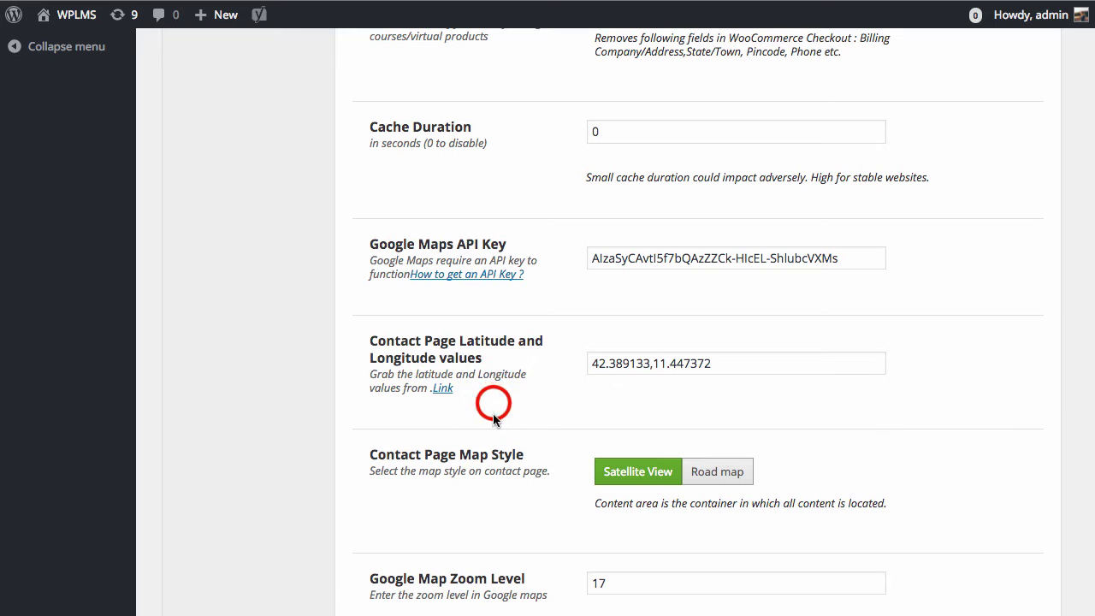
{"action": "right_click", "coordinate": [442, 390]}
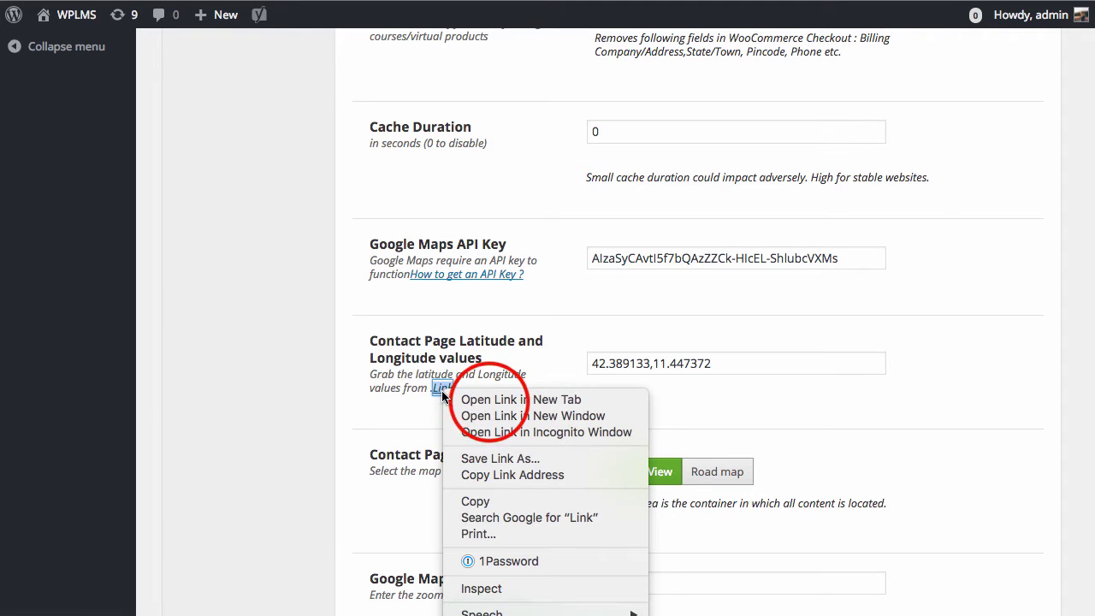
Open the coordinate lookup site in a new tab and pan its map toward Romania.
{"action": "left_click", "coordinate": [490, 400]}
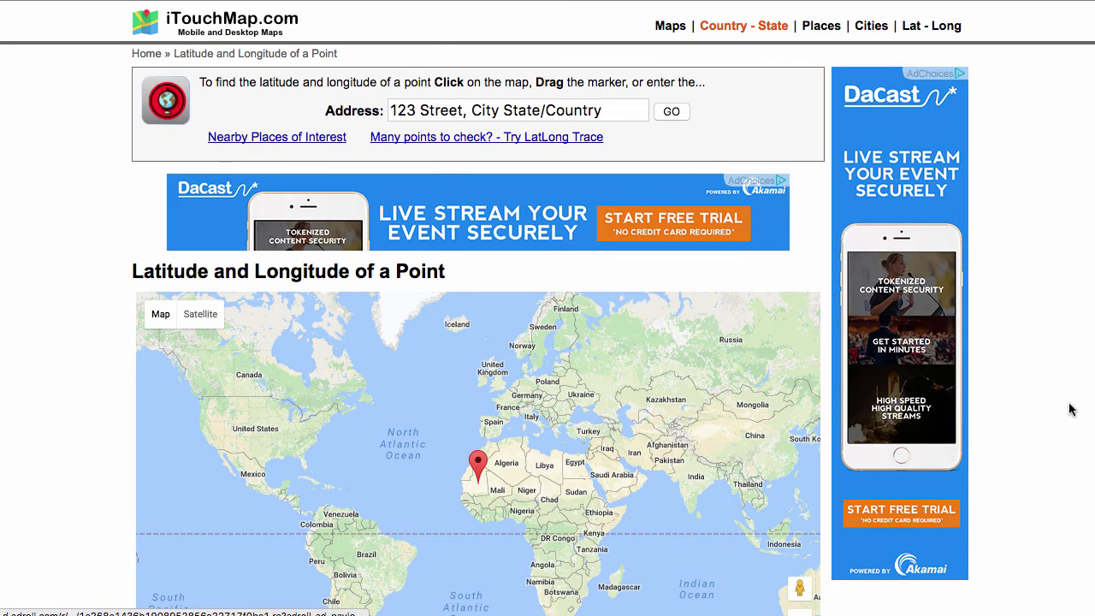
{"action": "scroll", "coordinate": [1069, 408], "scroll_direction": "down", "scroll_amount": 3}
{"action": "mouse_move", "coordinate": [479, 247]}
{"action": "left_mouse_down"}
{"action": "mouse_move", "coordinate": [541, 182]}
{"action": "mouse_move", "coordinate": [483, 329]}
{"action": "mouse_move", "coordinate": [414, 346]}
{"action": "left_mouse_up"}
{"action": "scroll", "coordinate": [484, 342], "scroll_direction": "up", "scroll_amount": 10}
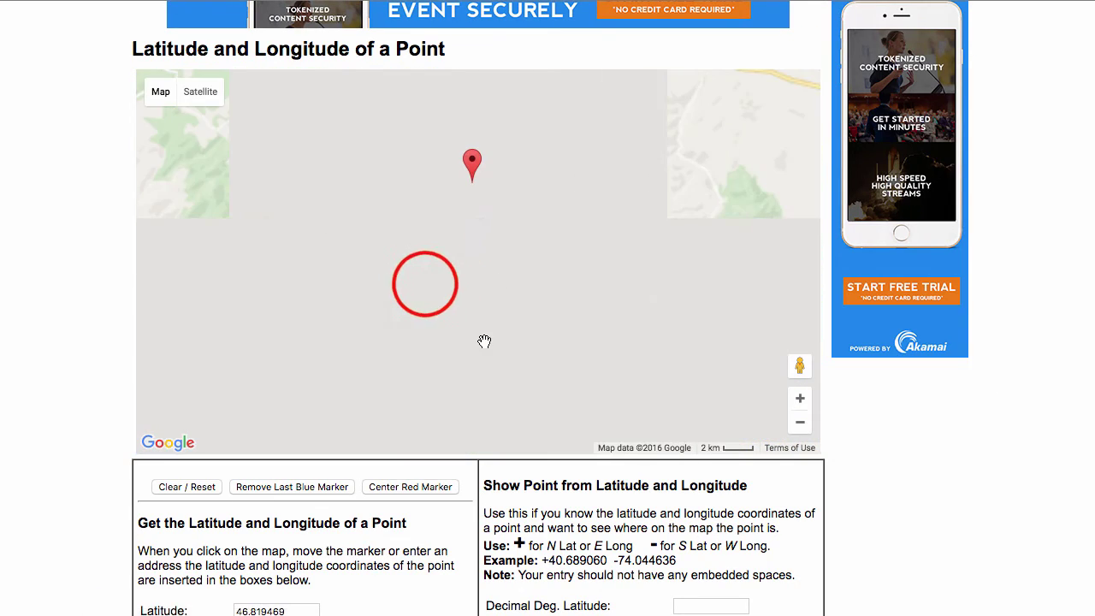
{"action": "left_click_drag", "start_coordinate": [444, 250], "coordinate": [506, 337]}
Zoom in and drag the red marker onto the lake, reading 46.783512, 22.713766.
{"action": "left_click", "coordinate": [562, 339]}
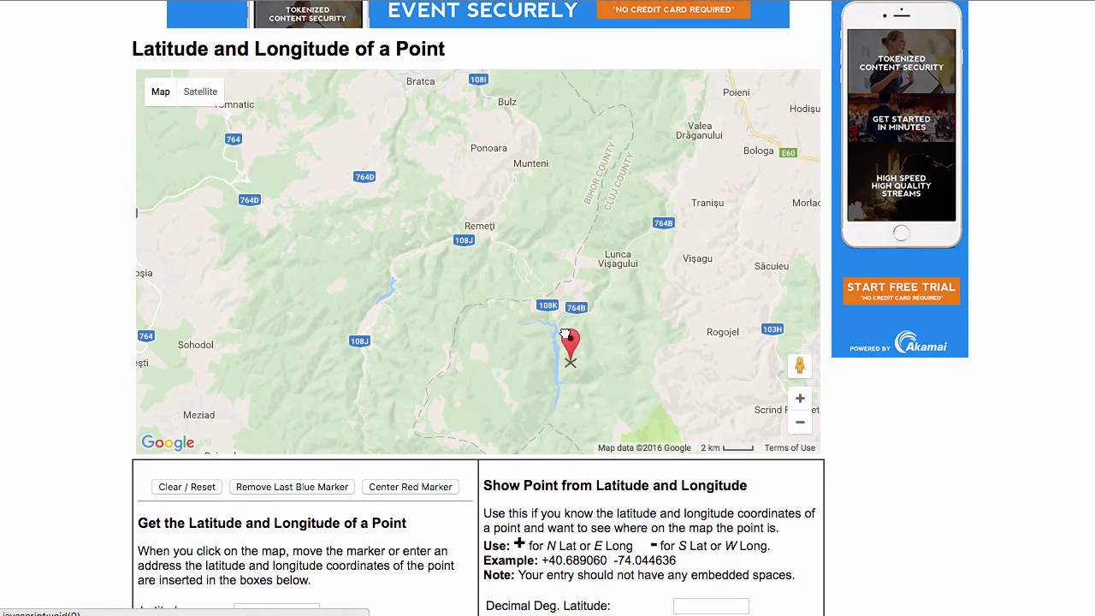
{"action": "double_click", "coordinate": [441, 245]}
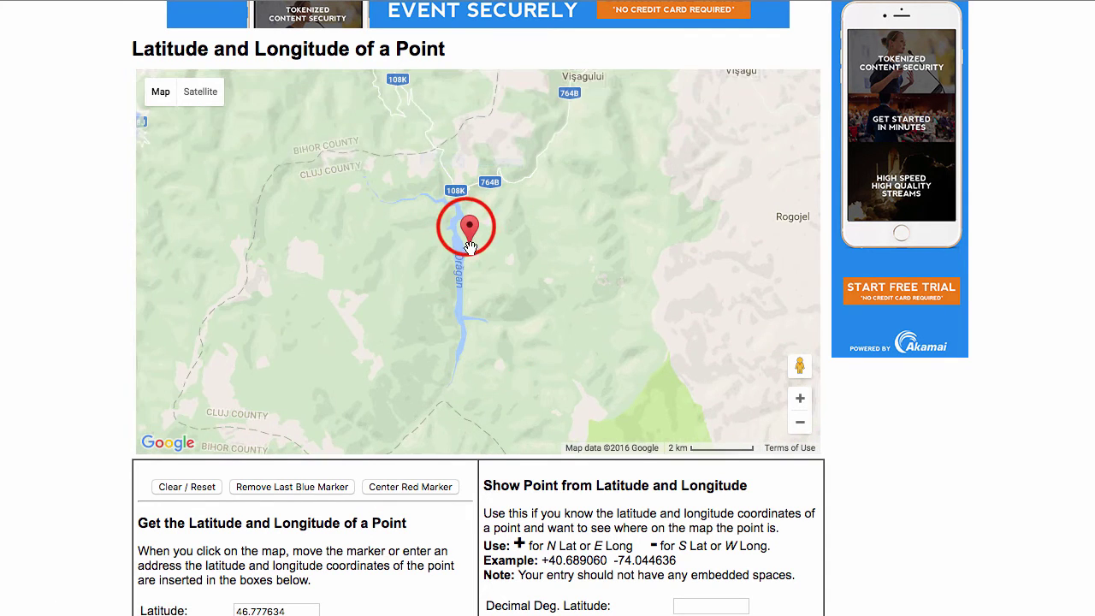
{"action": "left_click", "coordinate": [459, 221]}
{"action": "double_click", "coordinate": [513, 256]}
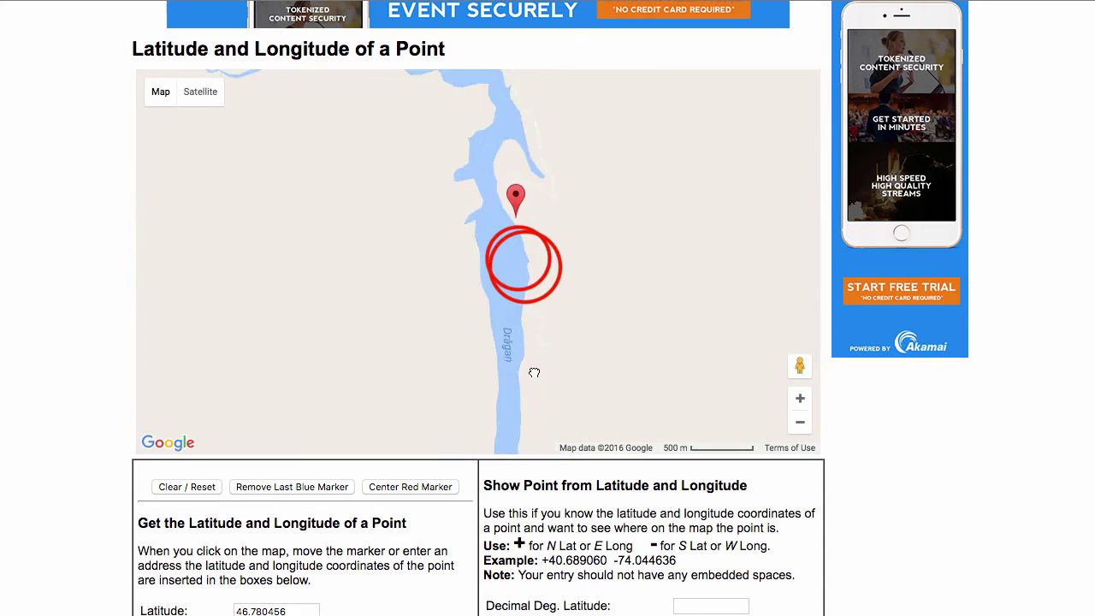
{"action": "left_click", "coordinate": [524, 270]}
{"action": "left_click_drag", "start_coordinate": [526, 272], "coordinate": [505, 232]}
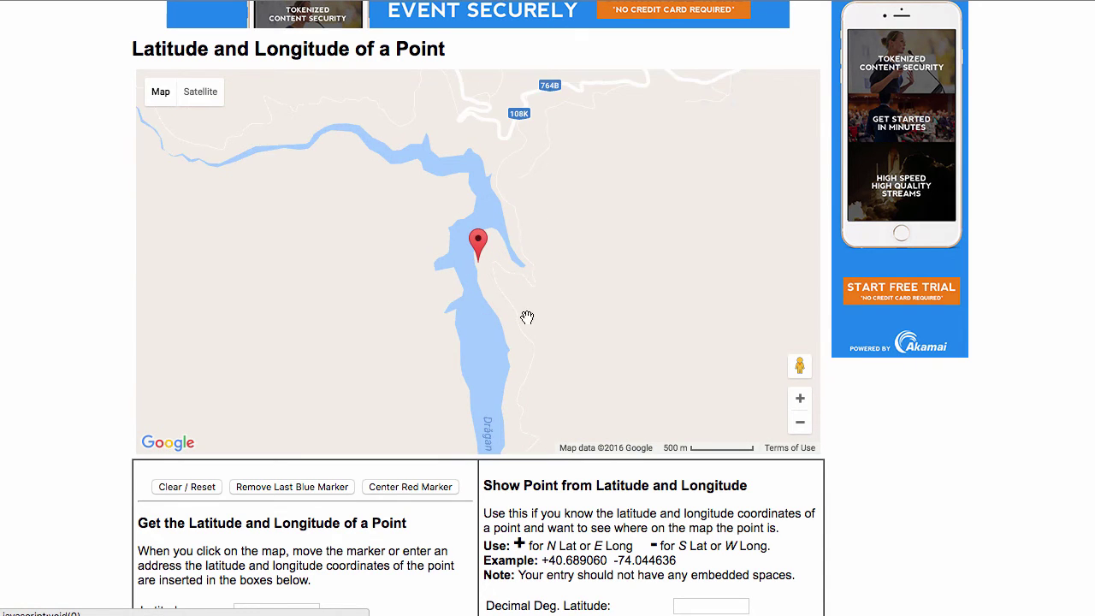
{"action": "scroll", "coordinate": [562, 440], "scroll_direction": "down", "scroll_amount": 1}
{"action": "scroll", "coordinate": [593, 523], "scroll_direction": "down", "scroll_amount": 2}
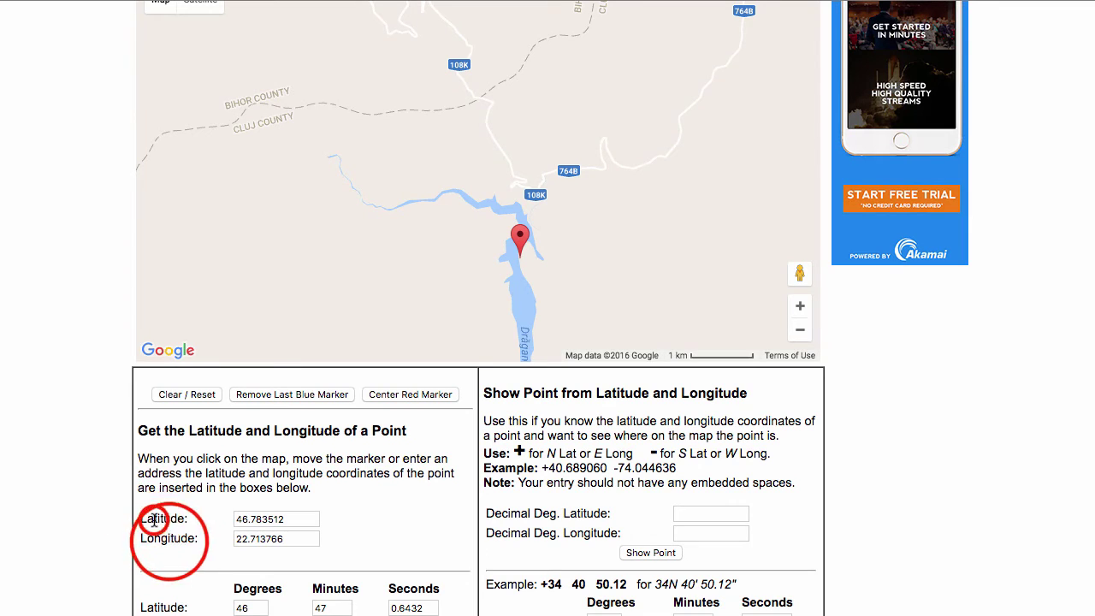
{"action": "left_click_drag", "start_coordinate": [168, 538], "coordinate": [196, 538]}
{"action": "left_click_drag", "start_coordinate": [522, 251], "coordinate": [527, 241]}
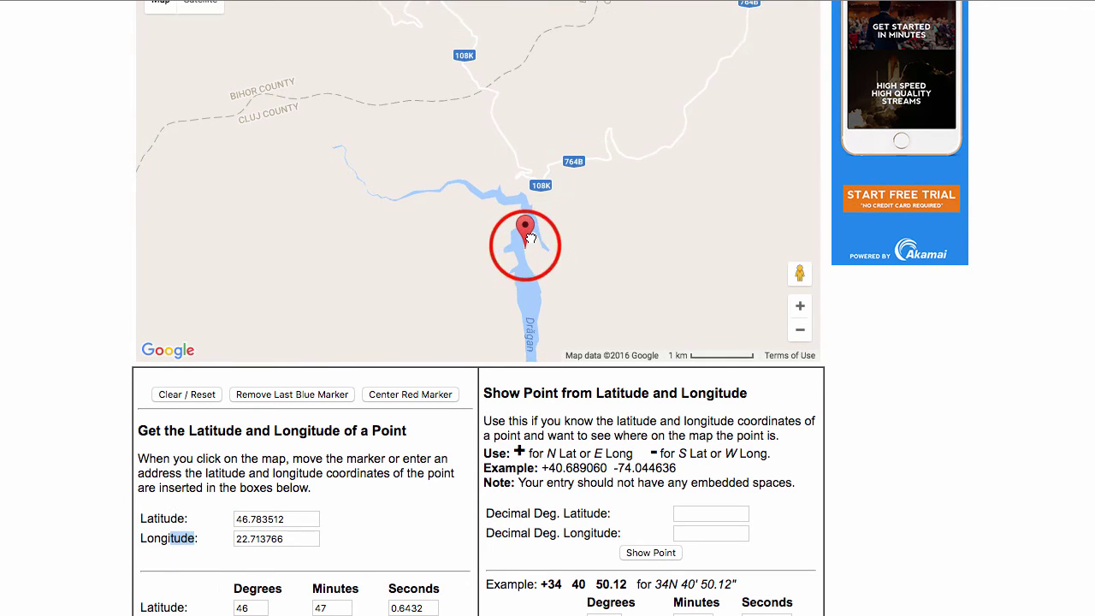
Copy latitude 46.783512 and select the old coordinates 42.389133,11.447372 in WordPress.
{"action": "left_click", "coordinate": [294, 540]}
{"action": "left_click_drag", "start_coordinate": [294, 540], "coordinate": [223, 539]}
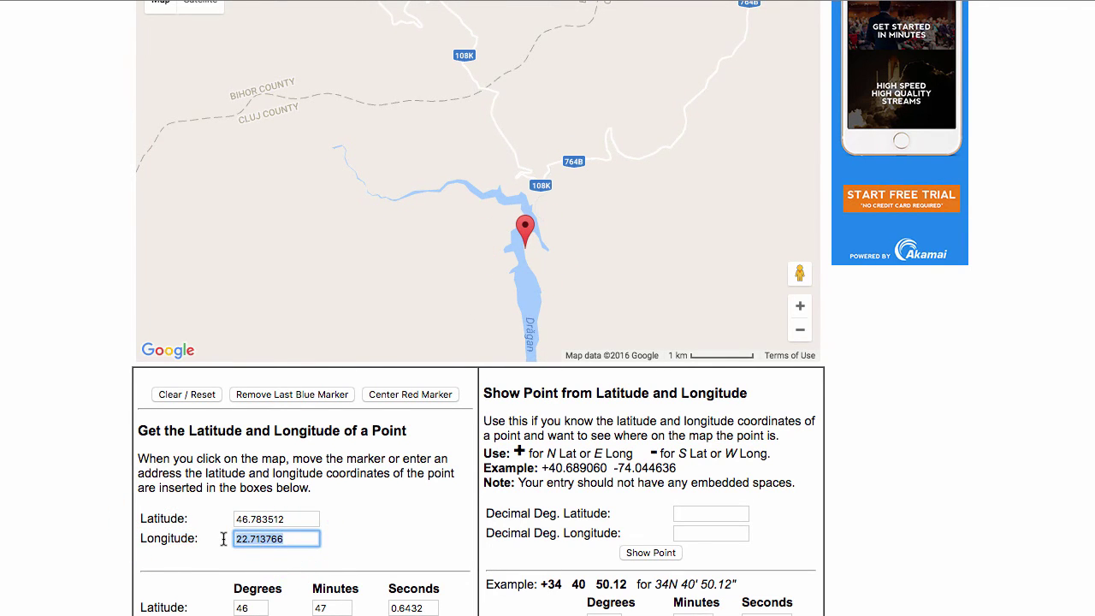
{"action": "left_click_drag", "start_coordinate": [301, 519], "coordinate": [151, 514]}
{"action": "key", "text": "ctrl+c"}
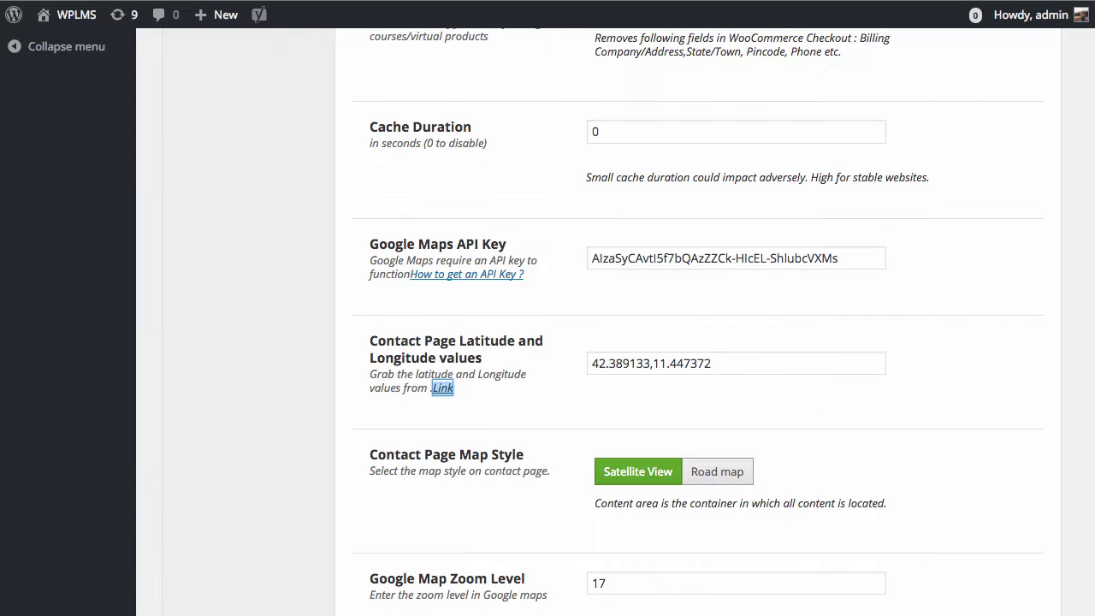
{"action": "left_click_drag", "start_coordinate": [741, 362], "coordinate": [368, 319]}
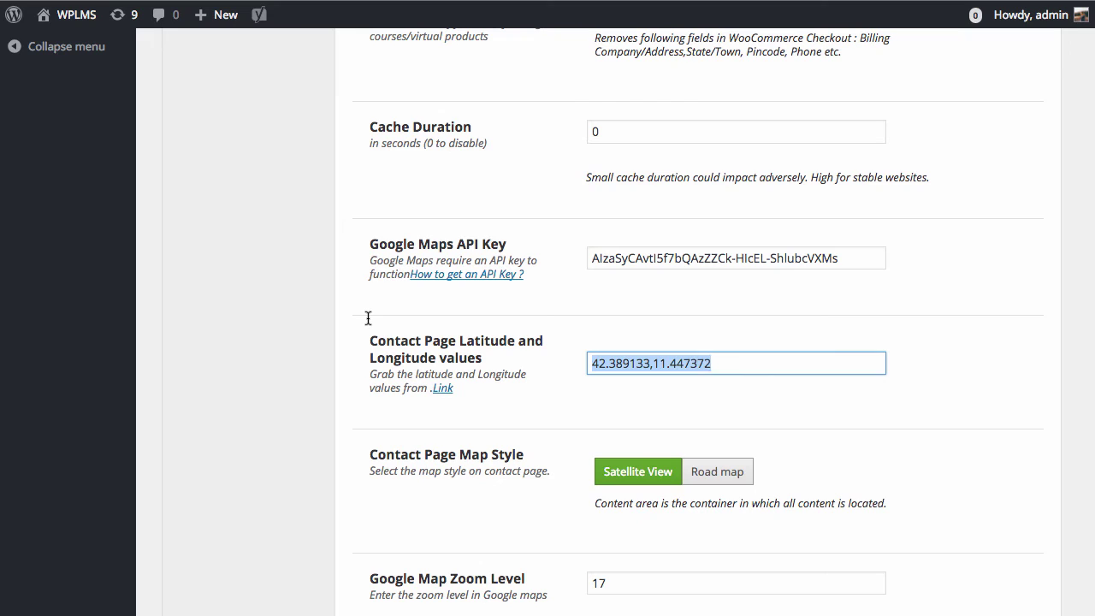
Replace the map coordinates with 46.783512,22.713766 by pasting latitude then longitude.
{"action": "key", "text": "ctrl+v"}
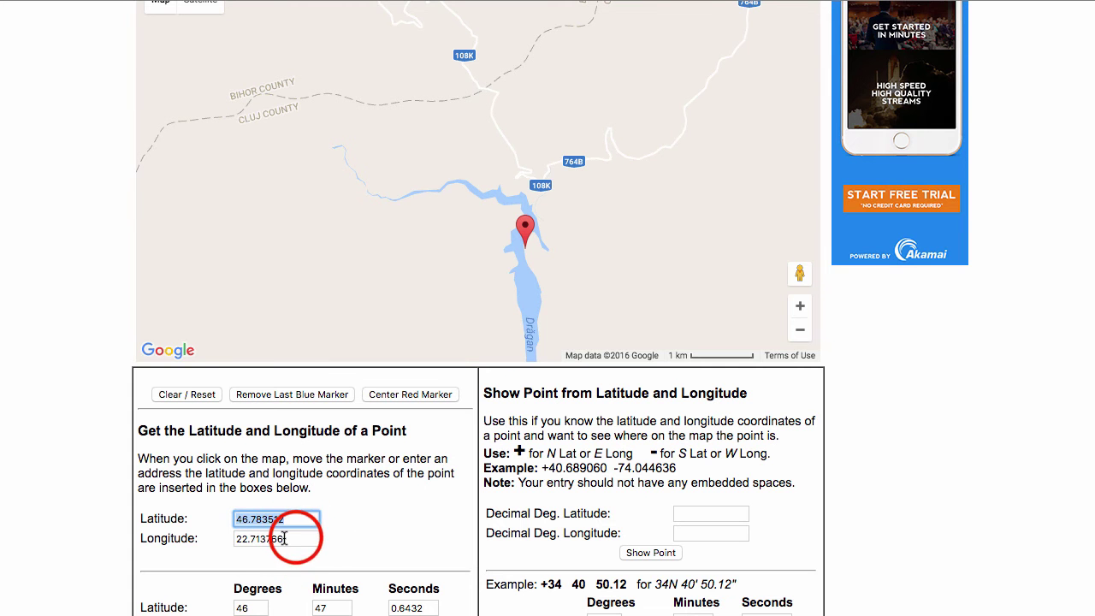
{"action": "left_click_drag", "start_coordinate": [313, 538], "coordinate": [98, 513]}
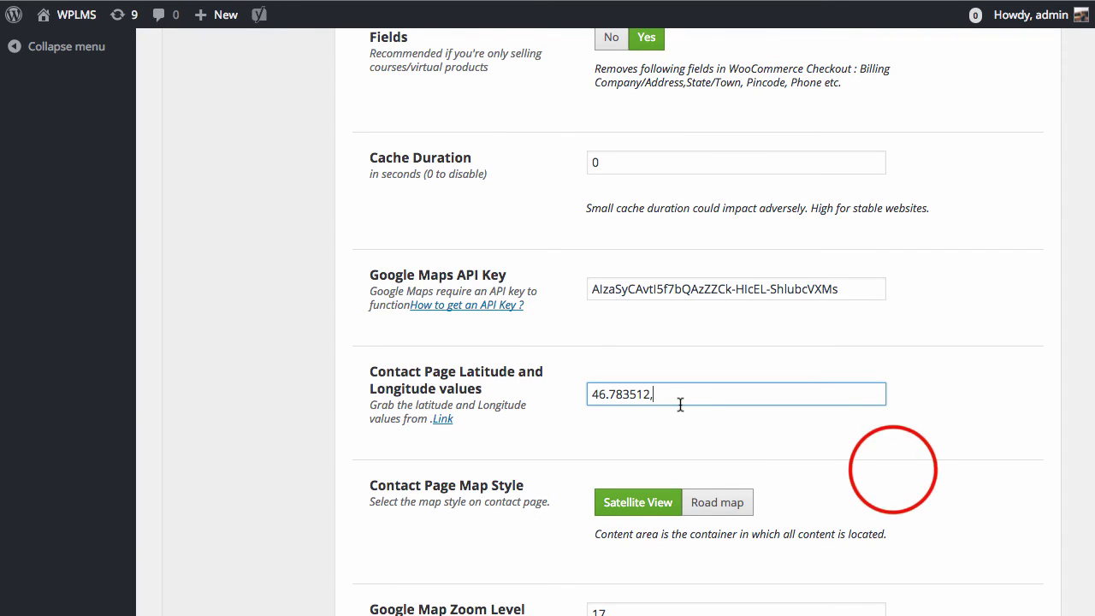
{"action": "type", "text": "22.713766"}
{"action": "left_click", "coordinate": [895, 469]}
Save the updated WPLMS Miscellaneous theme options.
{"action": "scroll", "coordinate": [926, 376], "scroll_direction": "down", "scroll_amount": 10}
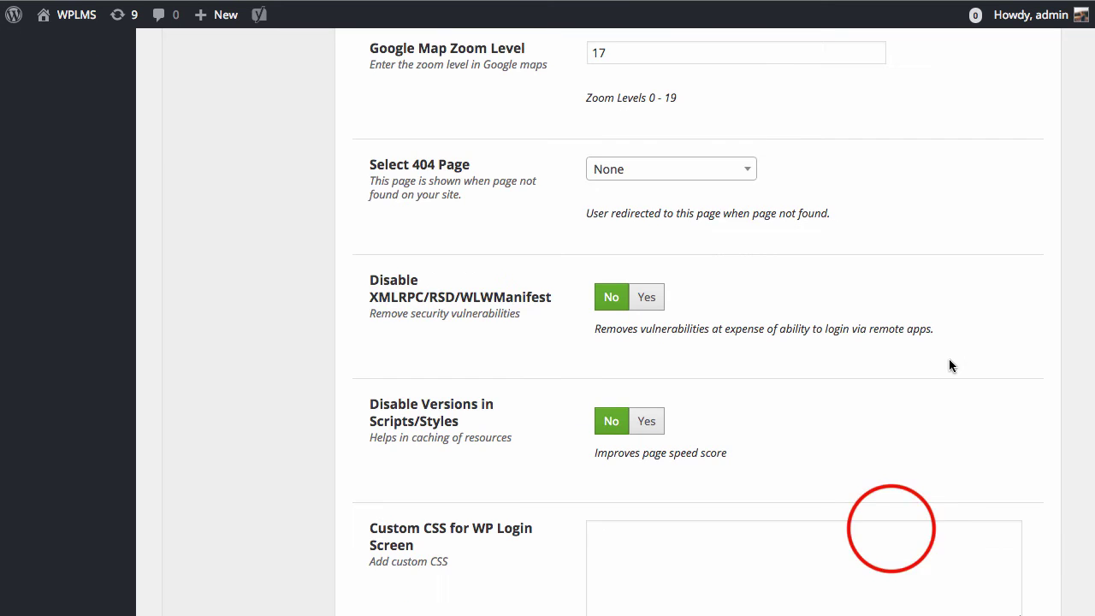
{"action": "left_click", "coordinate": [883, 524]}
{"action": "scroll", "coordinate": [932, 414], "scroll_direction": "up", "scroll_amount": 5}
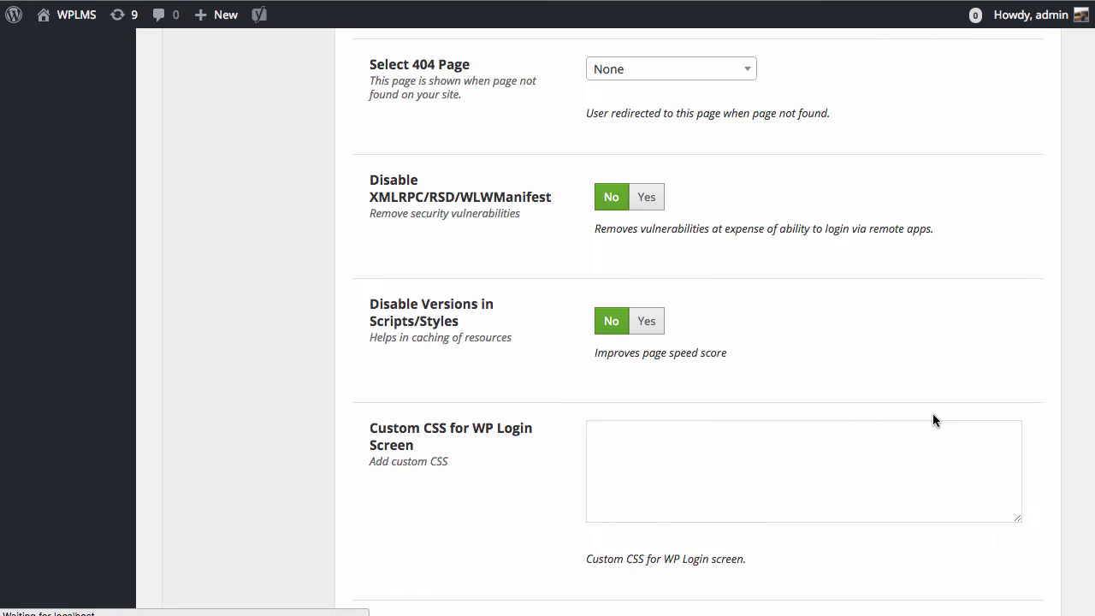
{"action": "scroll", "coordinate": [927, 425], "scroll_direction": "up", "scroll_amount": 8}
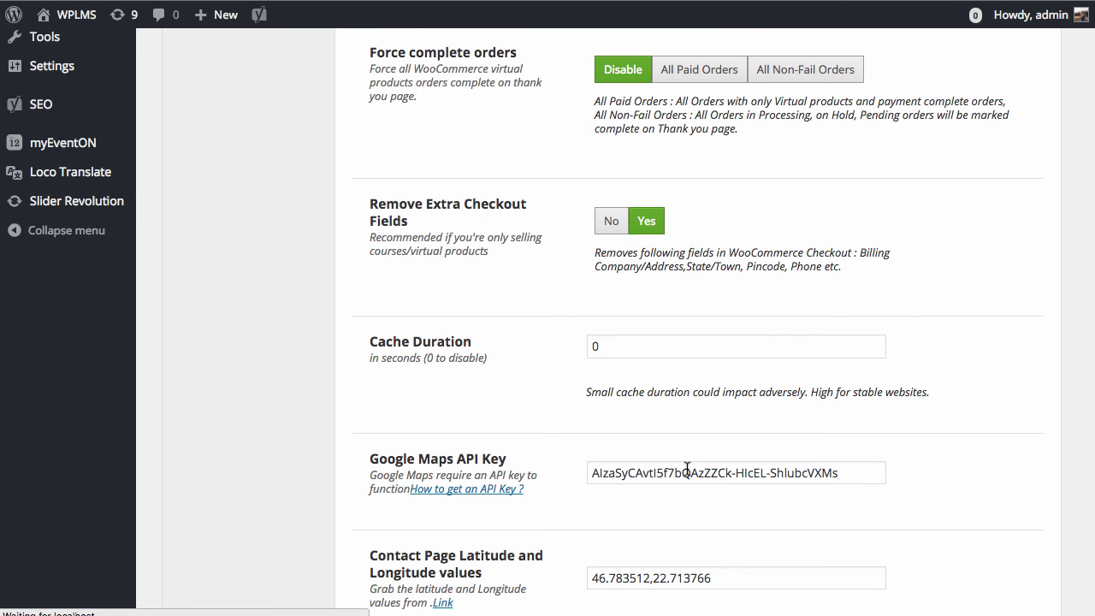
{"action": "scroll", "coordinate": [676, 514], "scroll_direction": "down", "scroll_amount": 1}
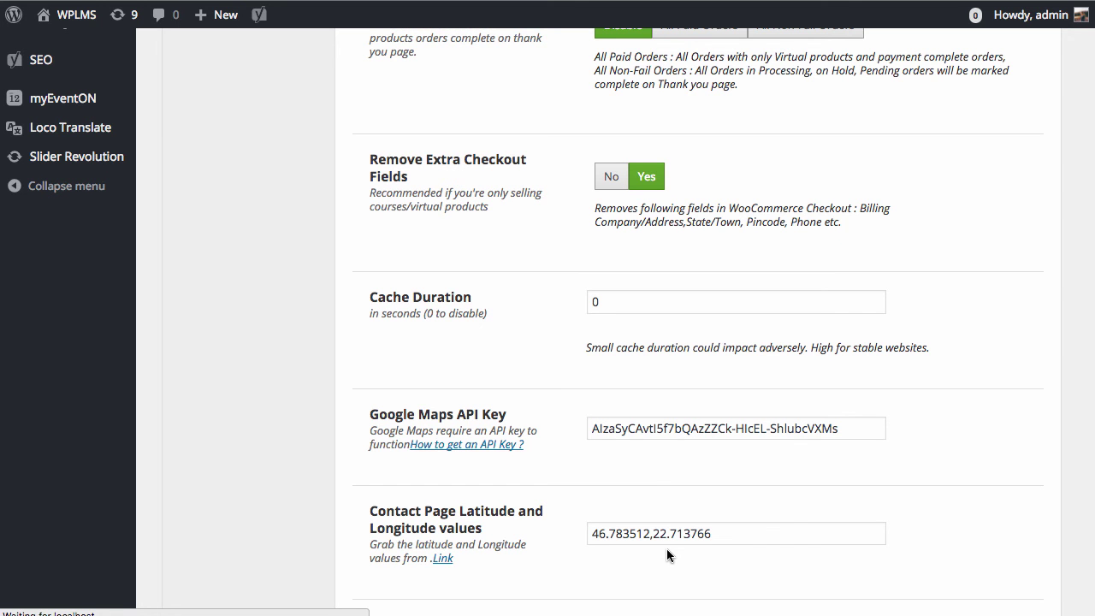